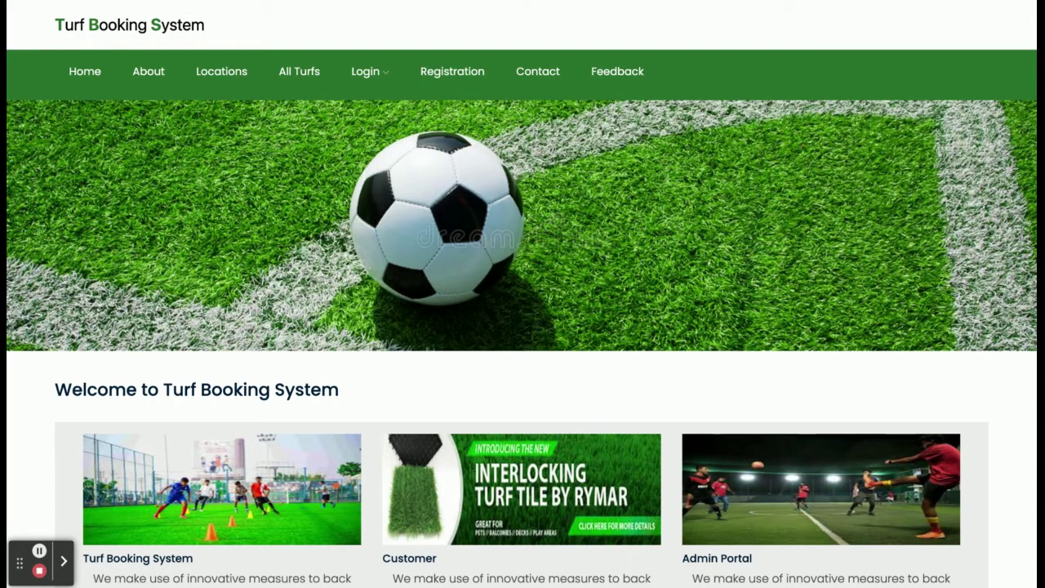
View the turf centers in Banglore, then return to the home page
scroll(522, 294, "down", 15)
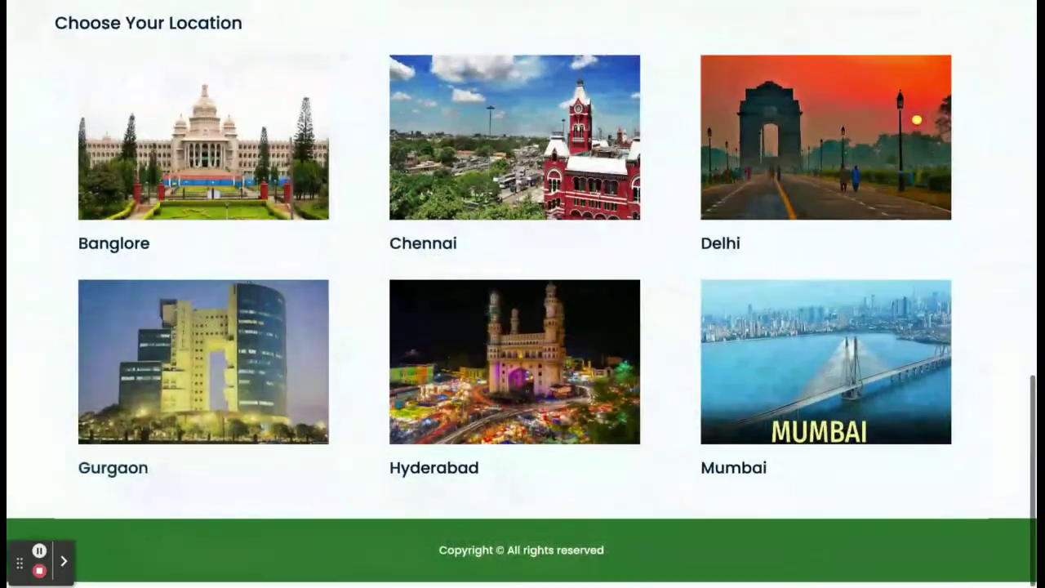
scroll(134, 453, "up", 12)
scroll(134, 453, "down", 12)
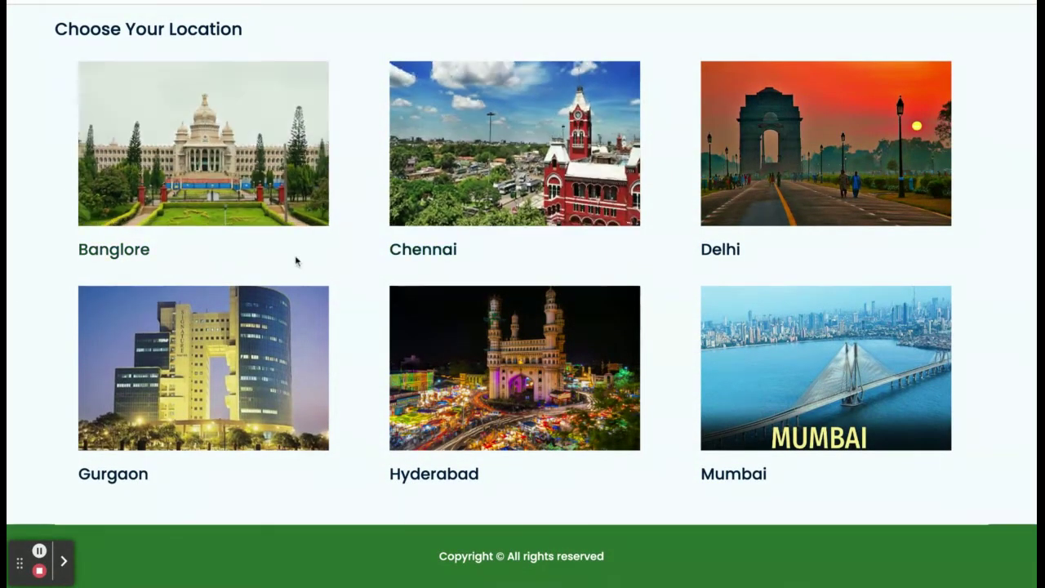
left_click(95, 260)
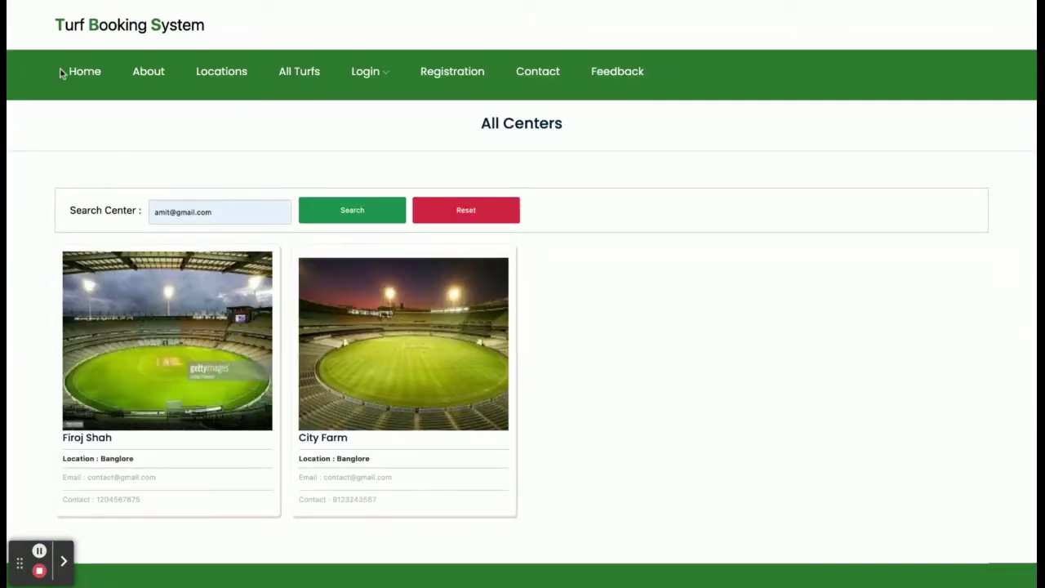
left_click(20, 4)
View the Delhi turf centers, return home, and open the About Project page
scroll(750, 291, "down", 10)
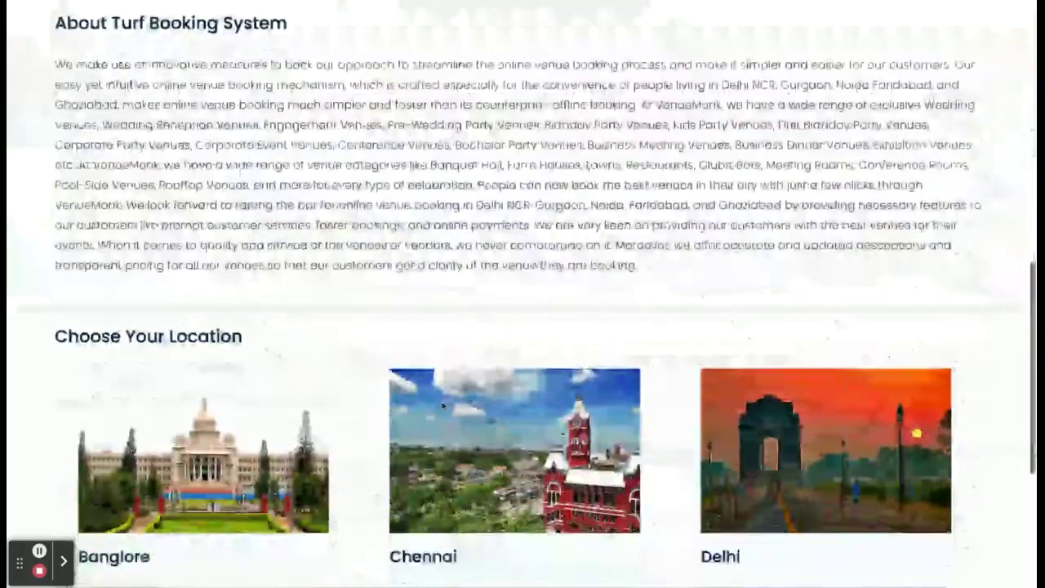
left_click(727, 262)
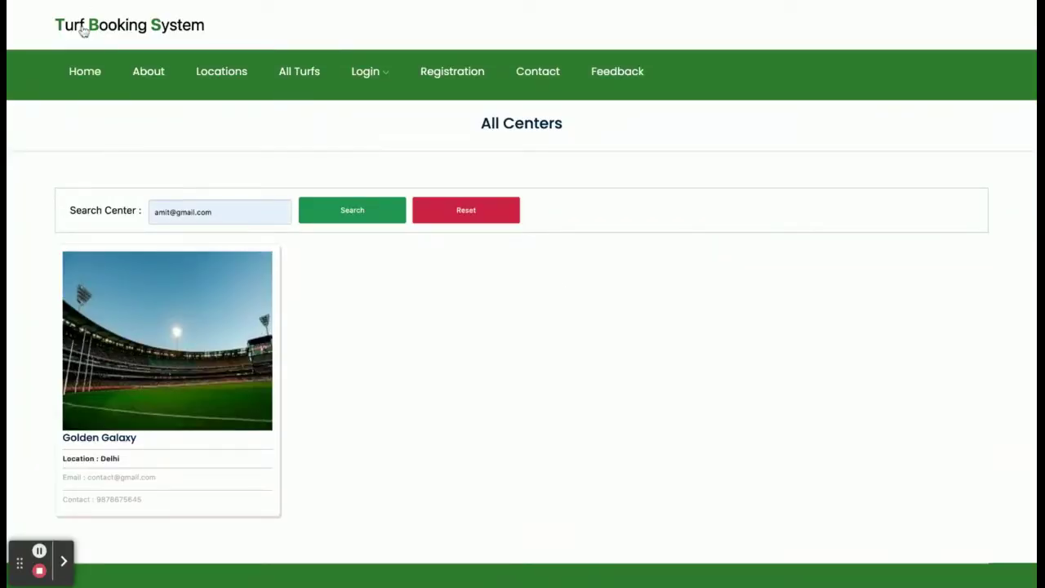
left_click(75, 79)
left_click(157, 76)
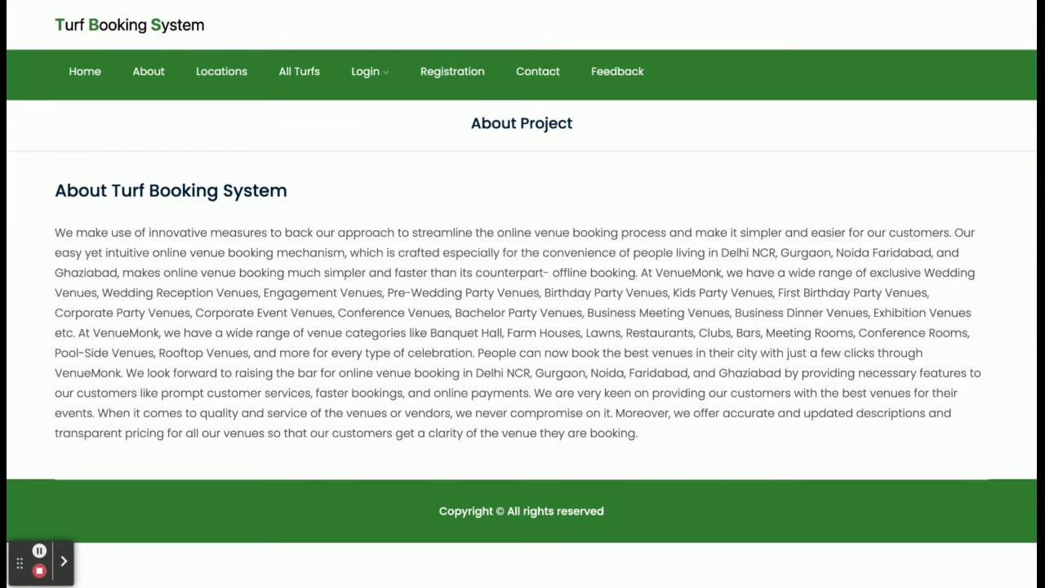
Scroll through the Locations cards, then switch to the All Turfs center list
left_click(233, 73)
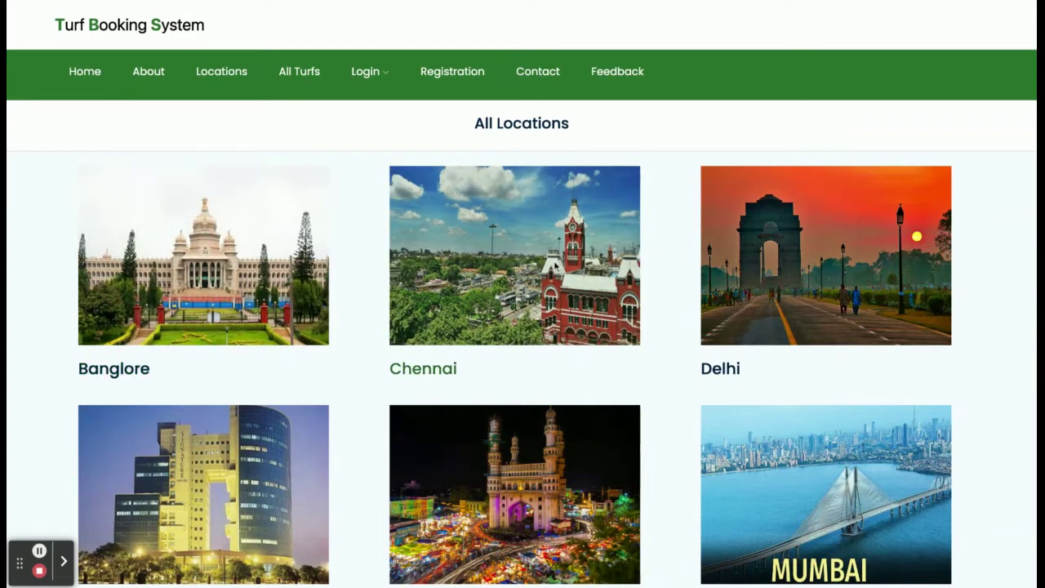
scroll(523, 270, "down", 2)
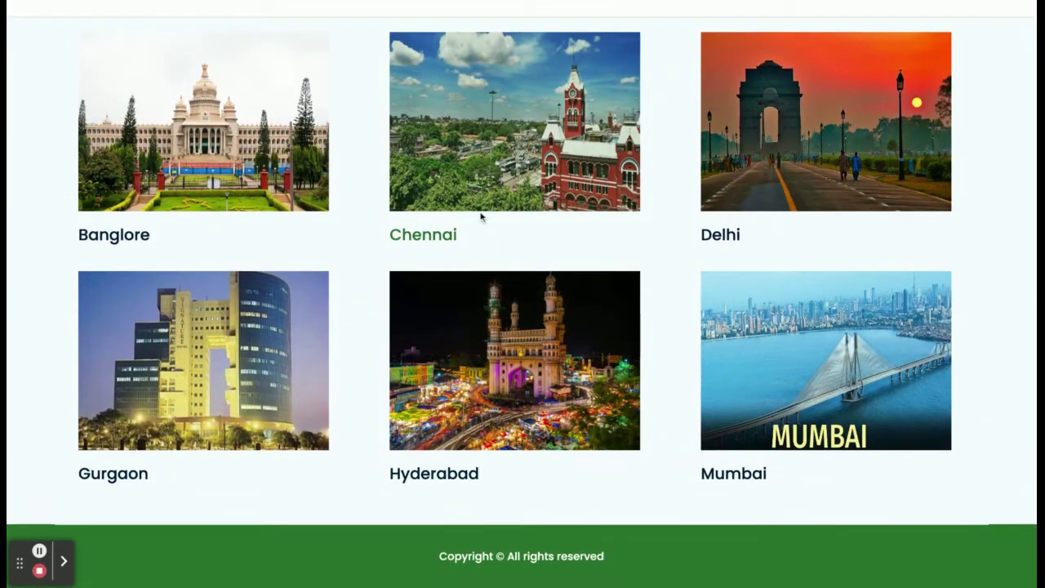
scroll(687, 204, "up", 2)
scroll(688, 204, "down", 1)
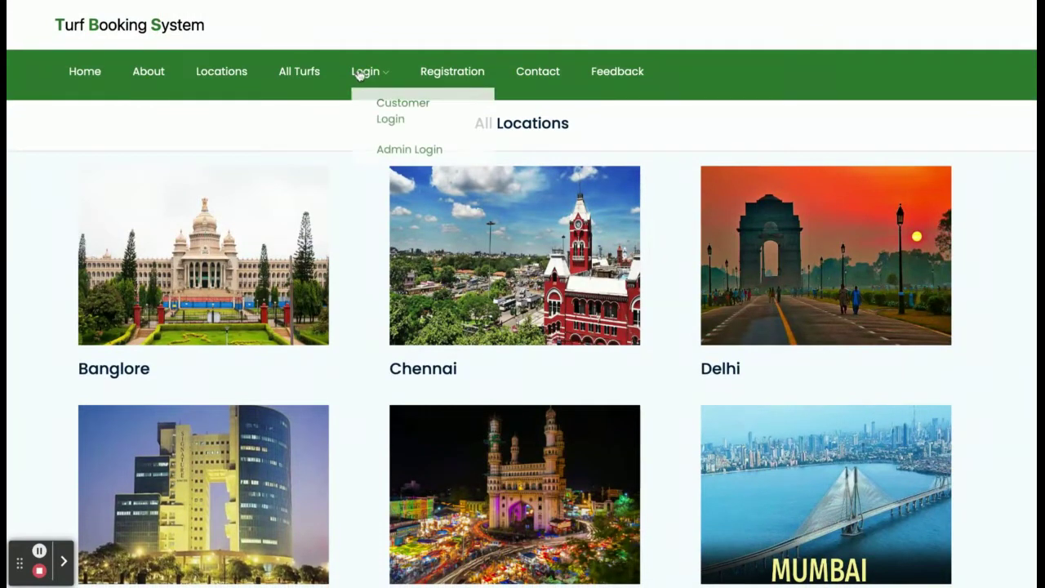
left_click(297, 72)
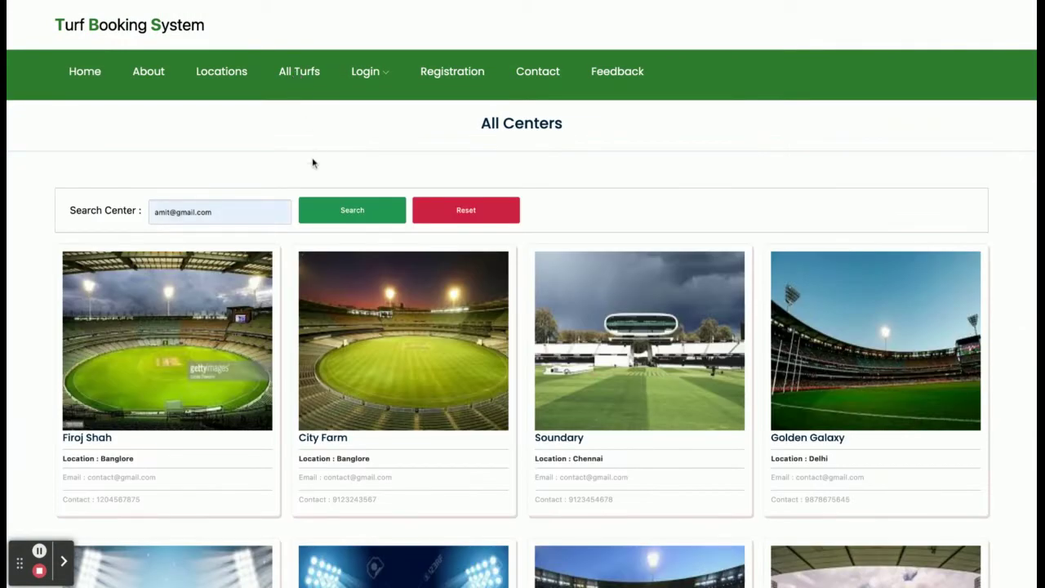
Replace the center search text with 'chennnna' and search to filter to Chennai centers
scroll(319, 227, "down", 5)
mouse_move(319, 226)
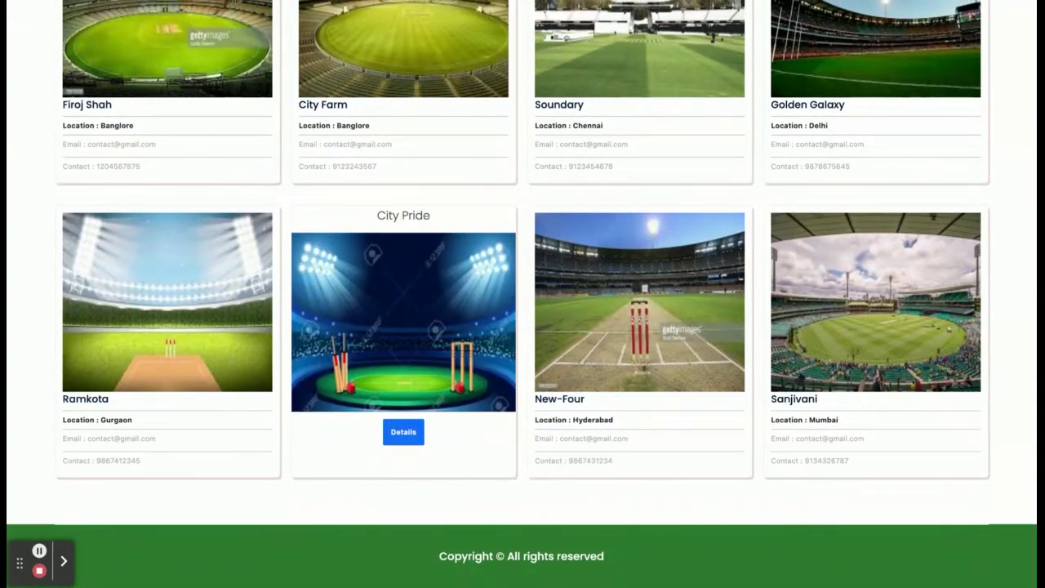
scroll(319, 226, "up", 5)
triple_click(185, 212)
type("a")
key("BackSpace")
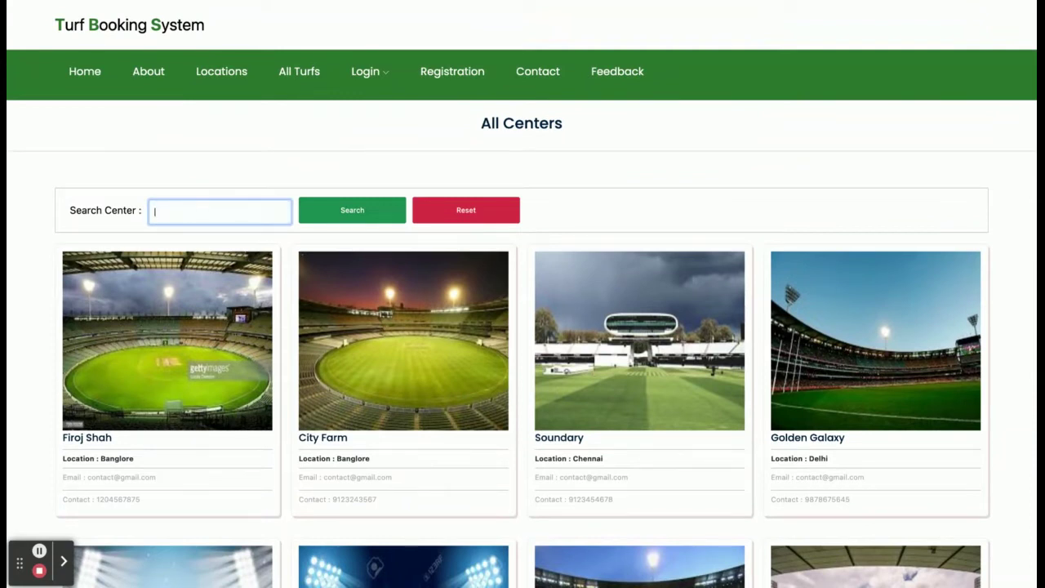
type("che")
type("nnnna")
left_click(345, 214)
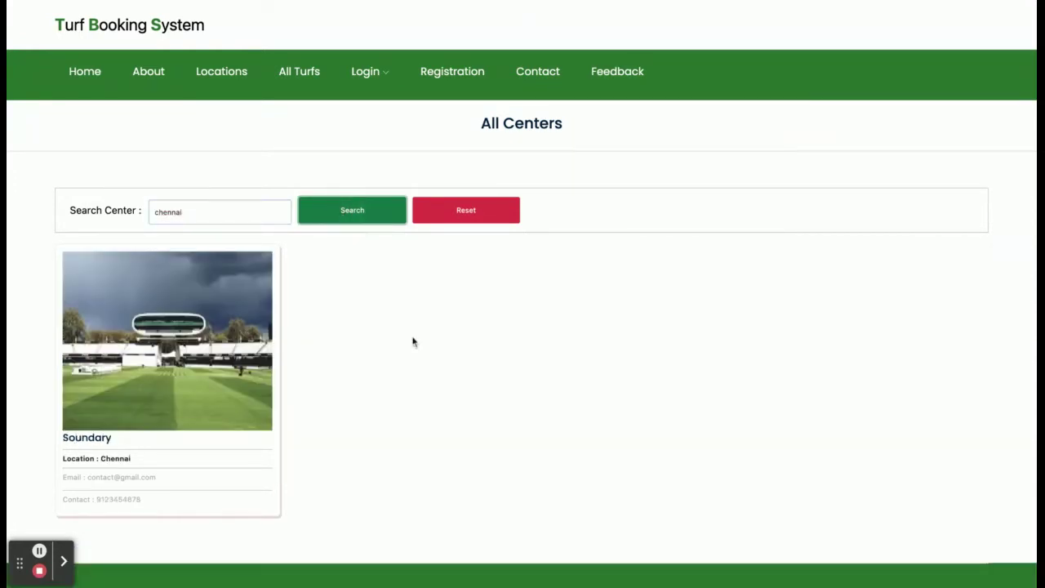
Open the Soundary center's details and choose BOOK THIS CENTER
left_click(373, 79)
mouse_move(196, 416)
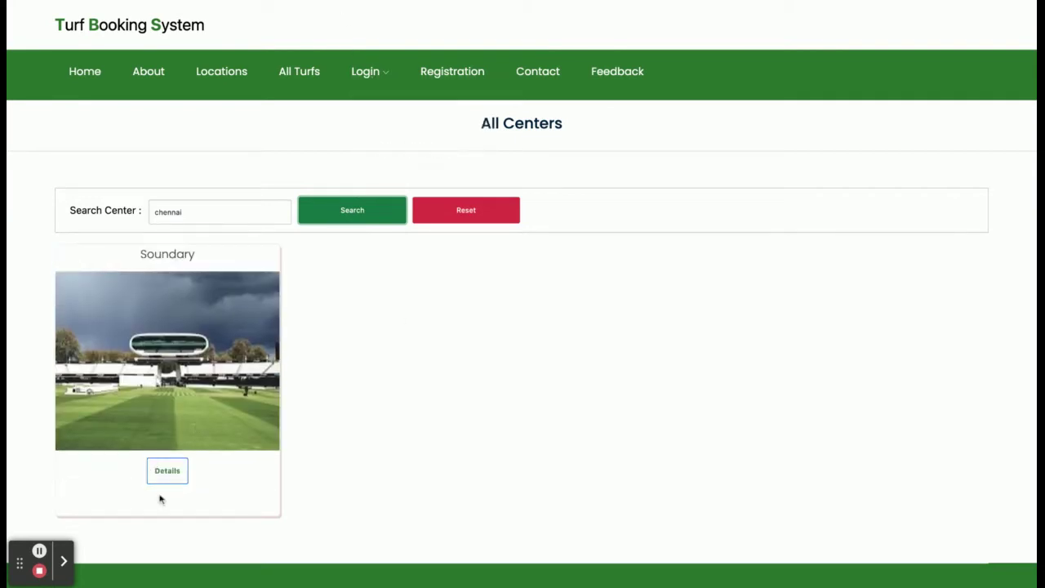
left_click(167, 471)
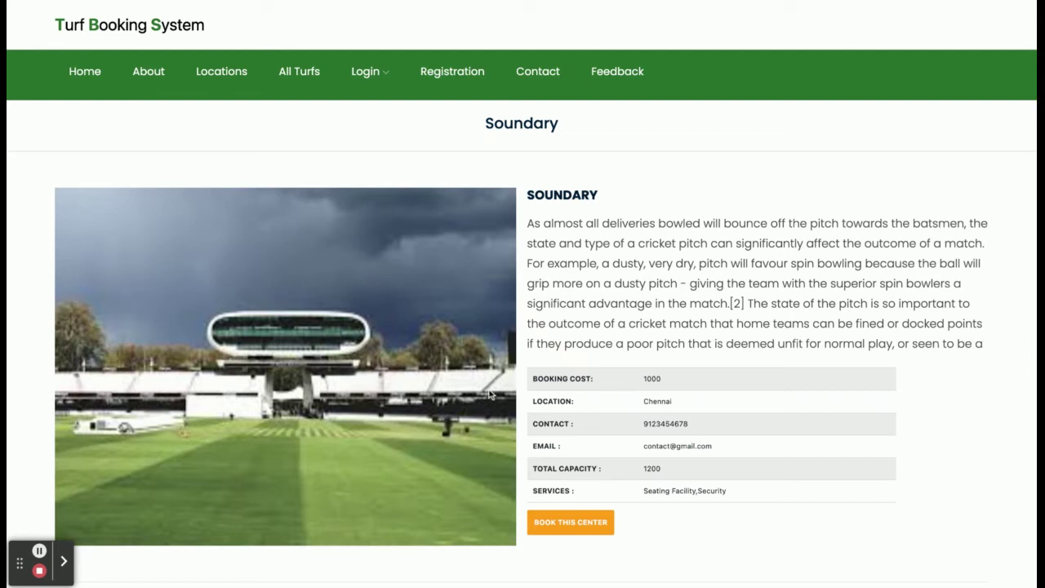
left_click(578, 527)
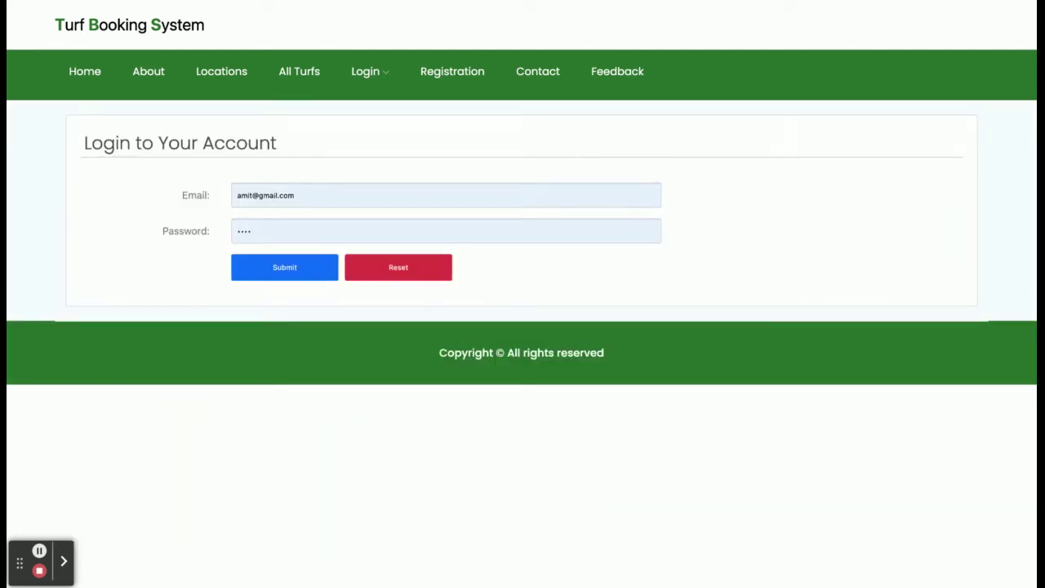
Visit All Turfs, then return to the Customer Login form
left_click(302, 72)
left_click(366, 72)
left_click(391, 115)
Open the User Registration form from the Login menu, then go to Contact Us
left_click(371, 71)
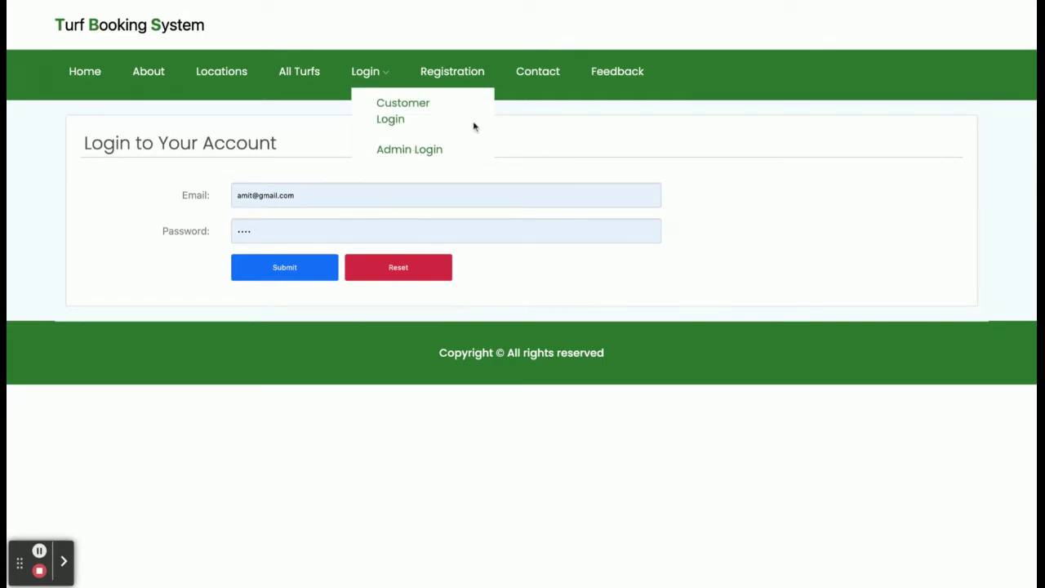
left_click(471, 71)
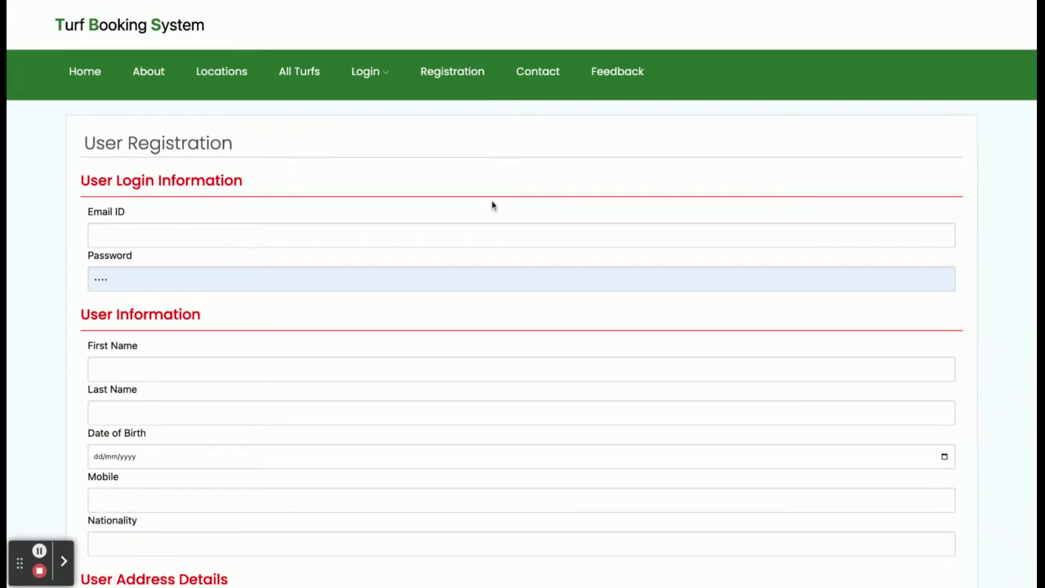
left_click(530, 71)
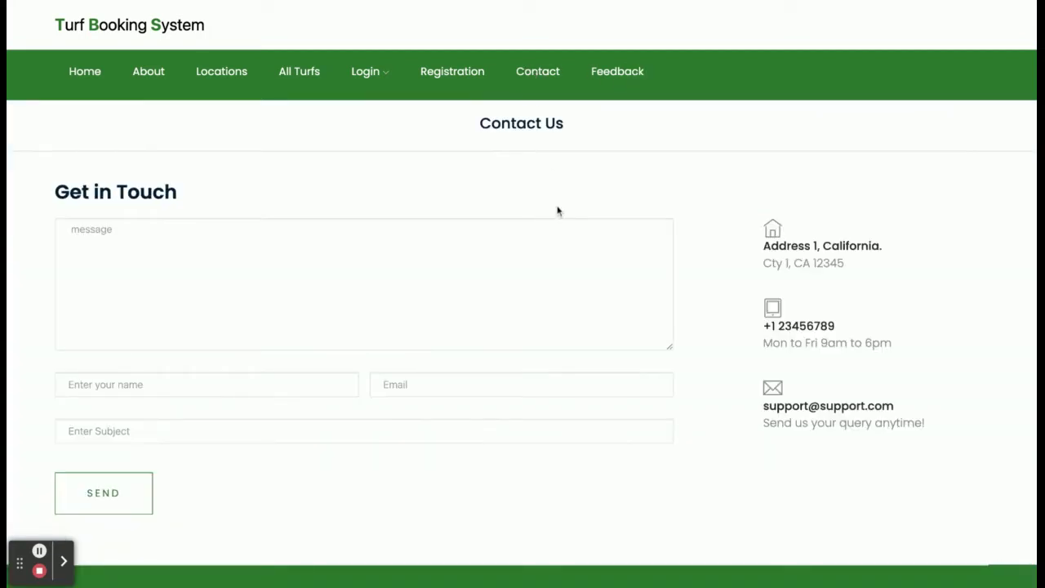
Scroll through the Contact Us page, then go to the Feedback page
scroll(558, 210, "down", 1)
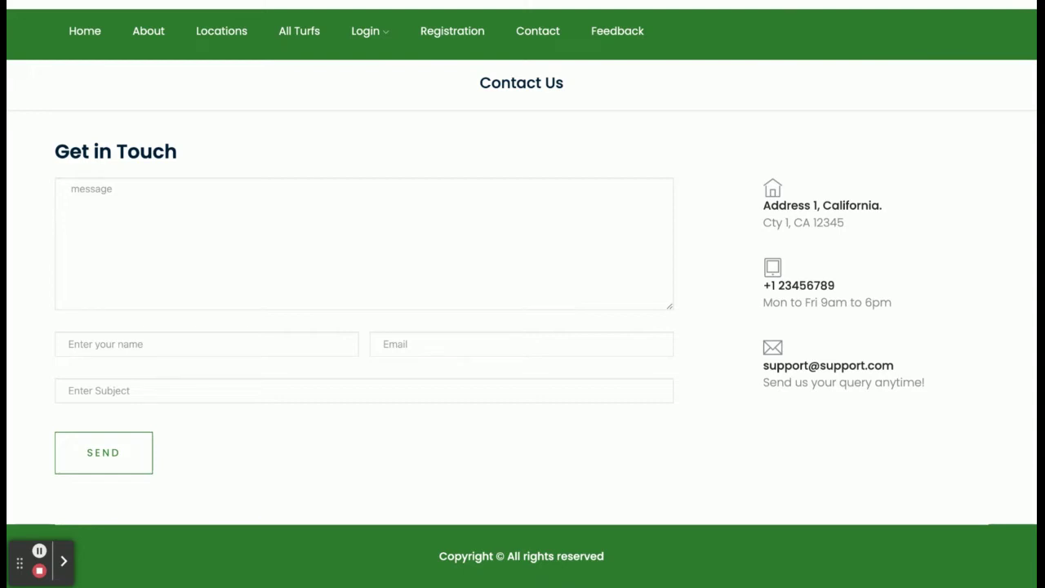
scroll(621, 4, "up", 1)
left_click(619, 79)
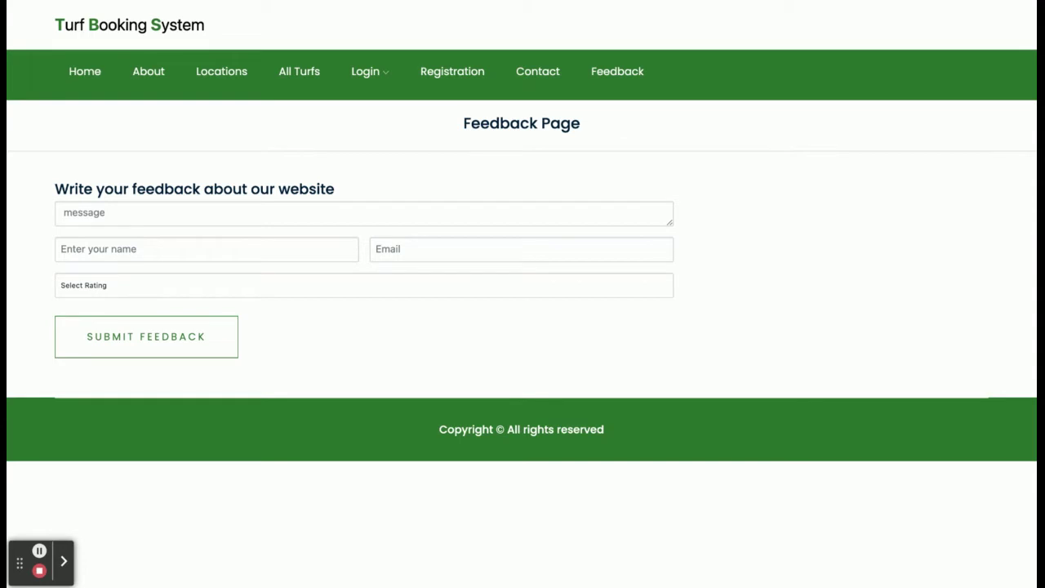
Log in as a customer with the prefilled credentials and open My Bookings
mouse_move(367, 75)
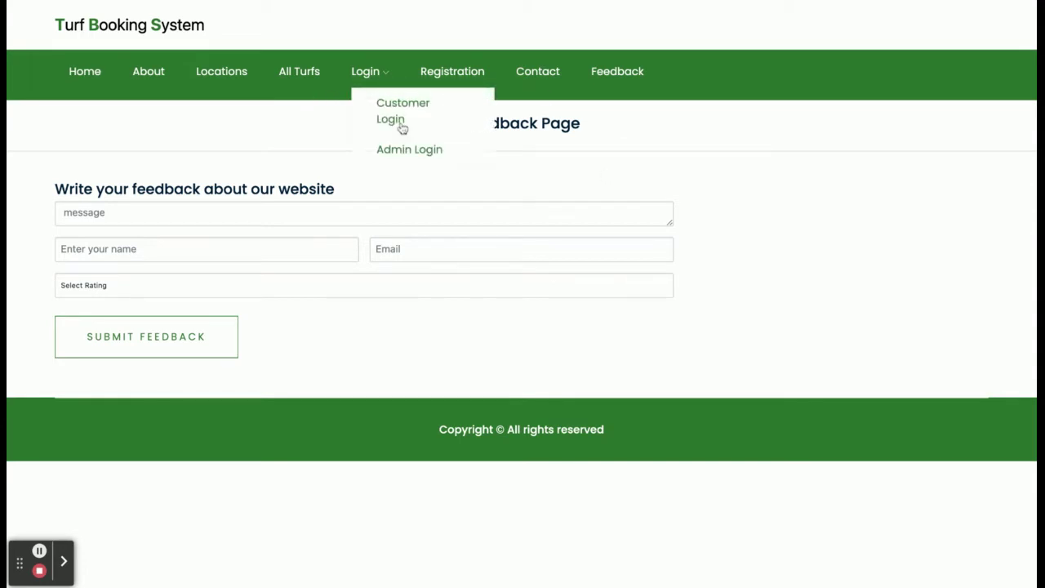
left_click(401, 123)
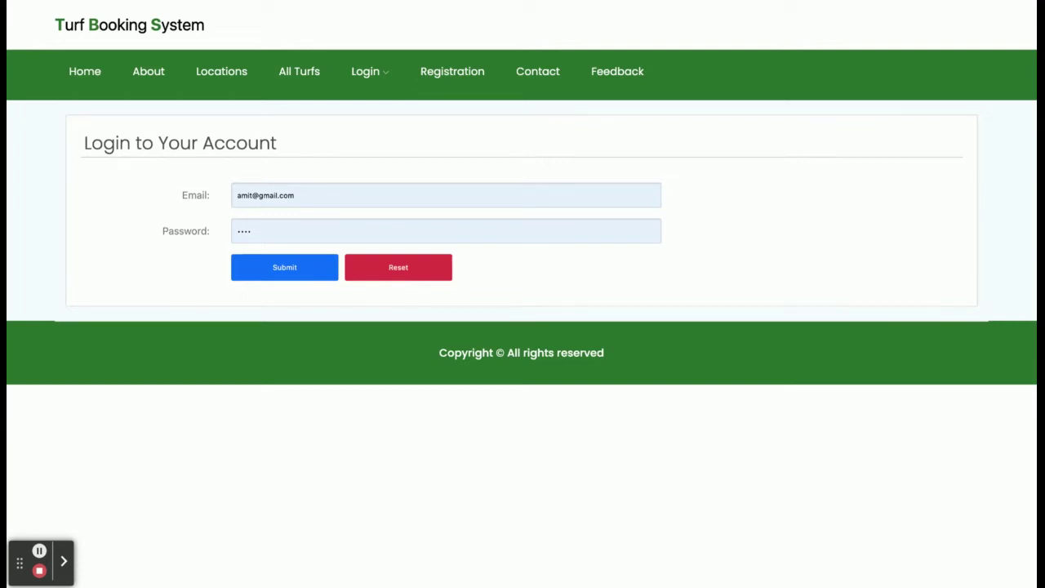
left_click(301, 277)
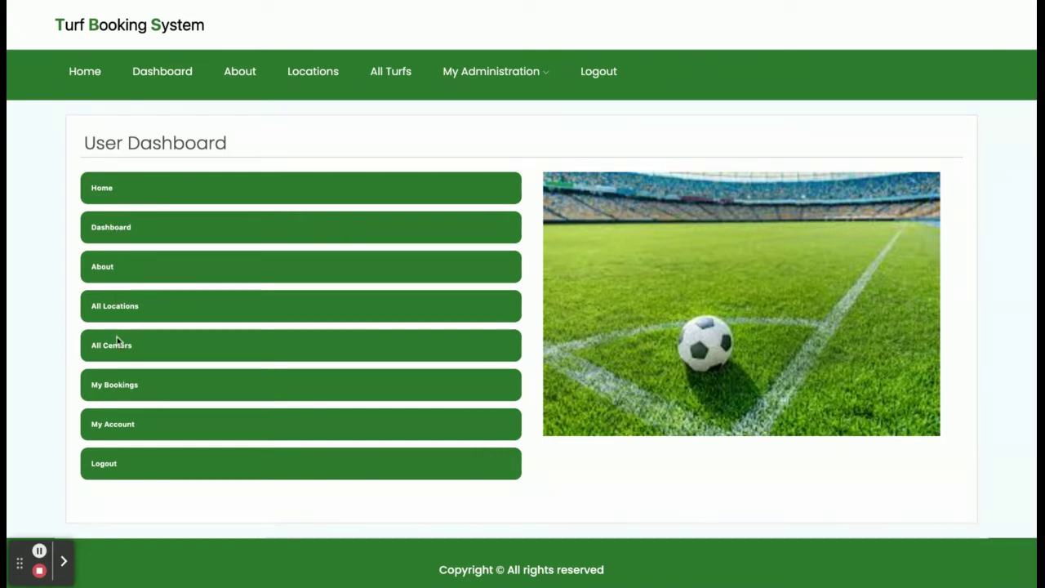
left_click(117, 389)
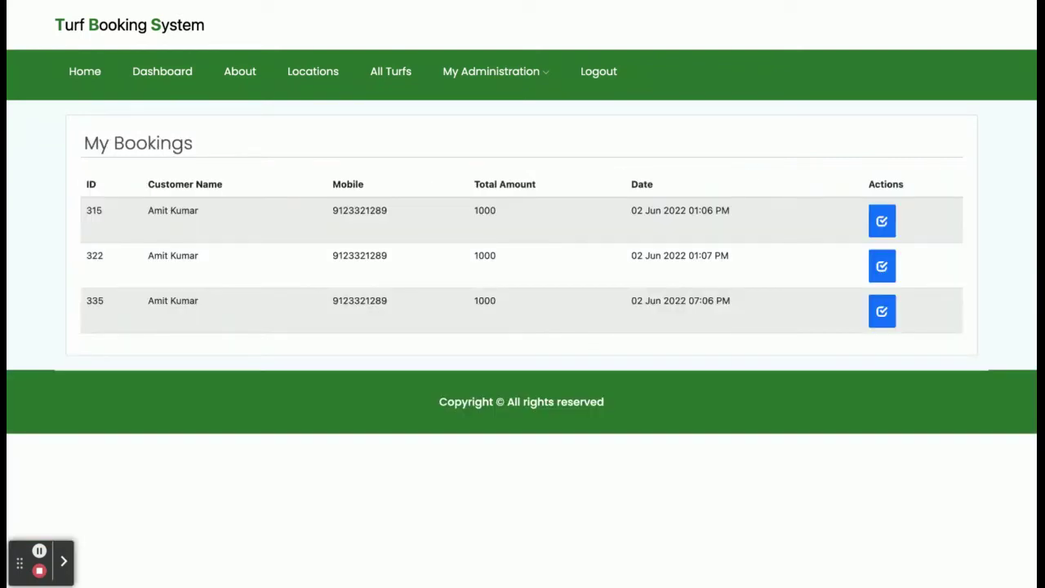
View the first booking's details, then open My Account and scroll its registration form
left_click(885, 228)
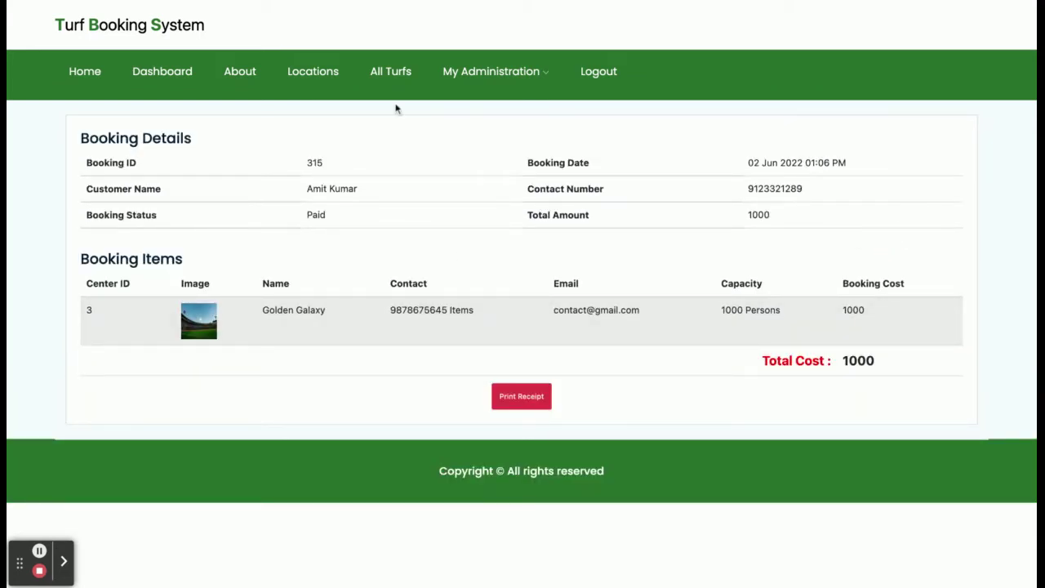
mouse_move(470, 78)
left_click(499, 135)
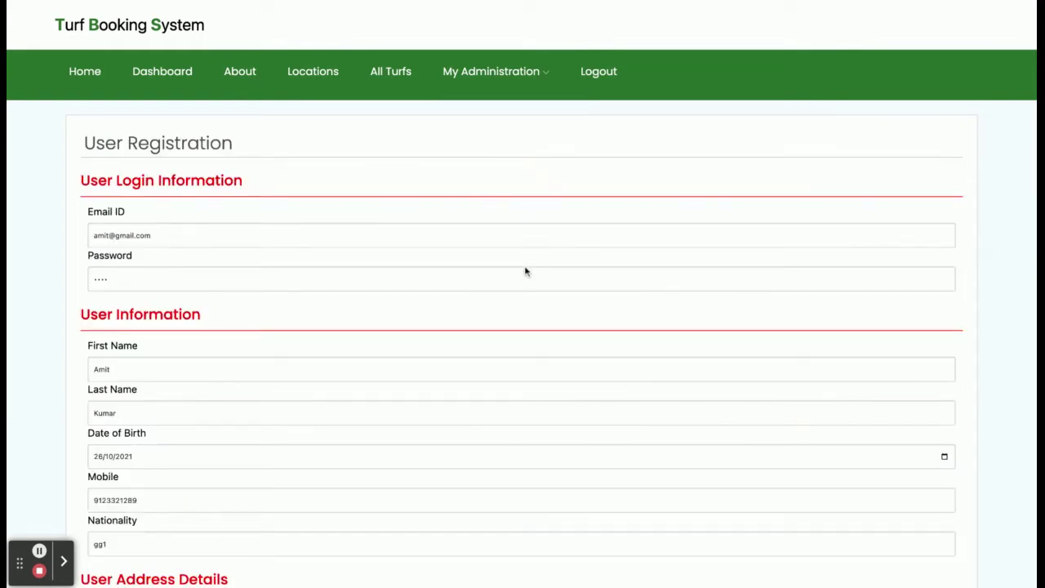
scroll(523, 326, "down", 5)
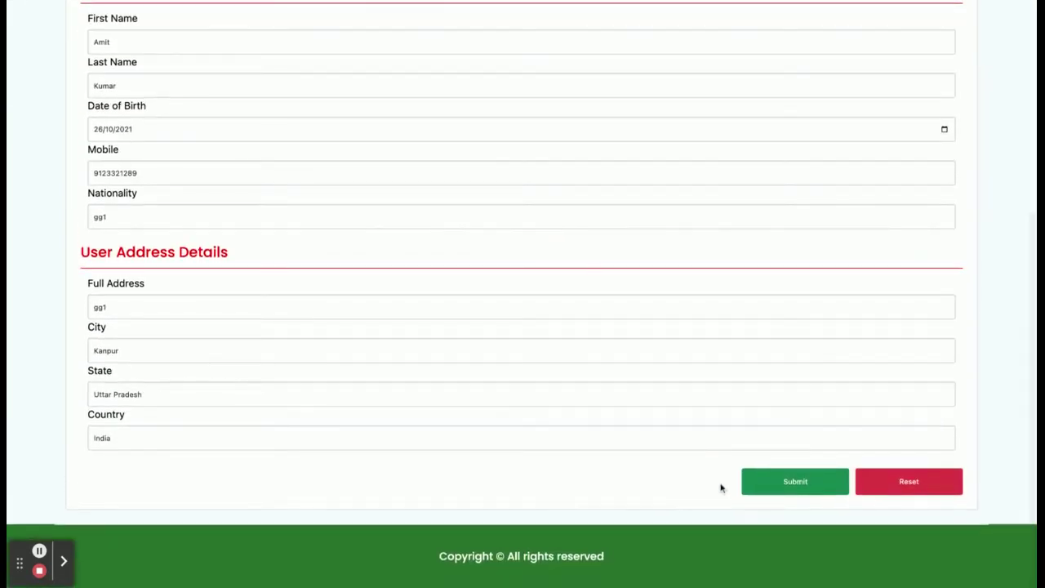
scroll(499, 177, "up", 5)
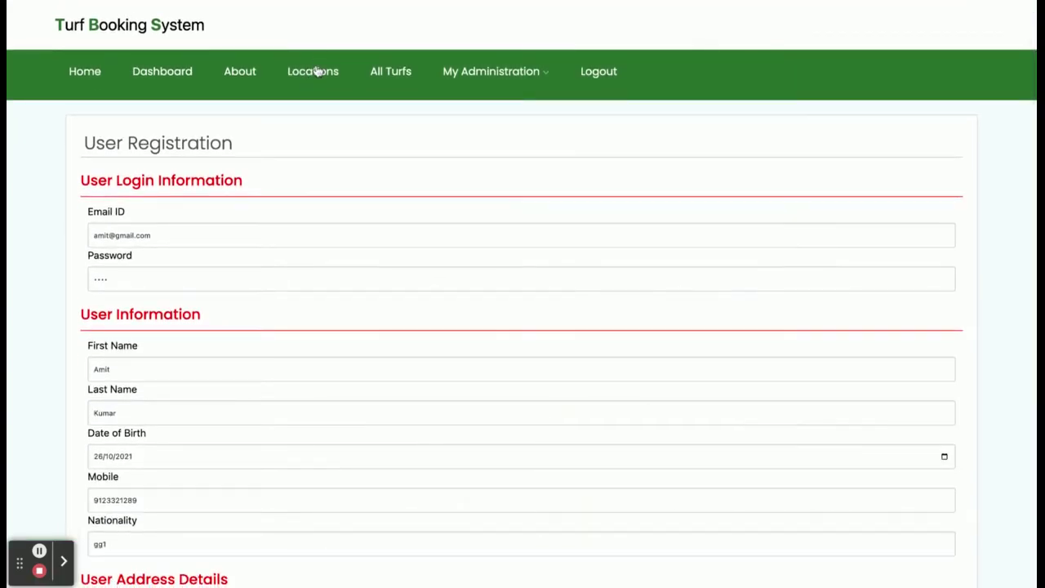
From the All Turfs list, open the Golden Galaxy center's details page
left_click(392, 72)
scroll(636, 368, "down", 2)
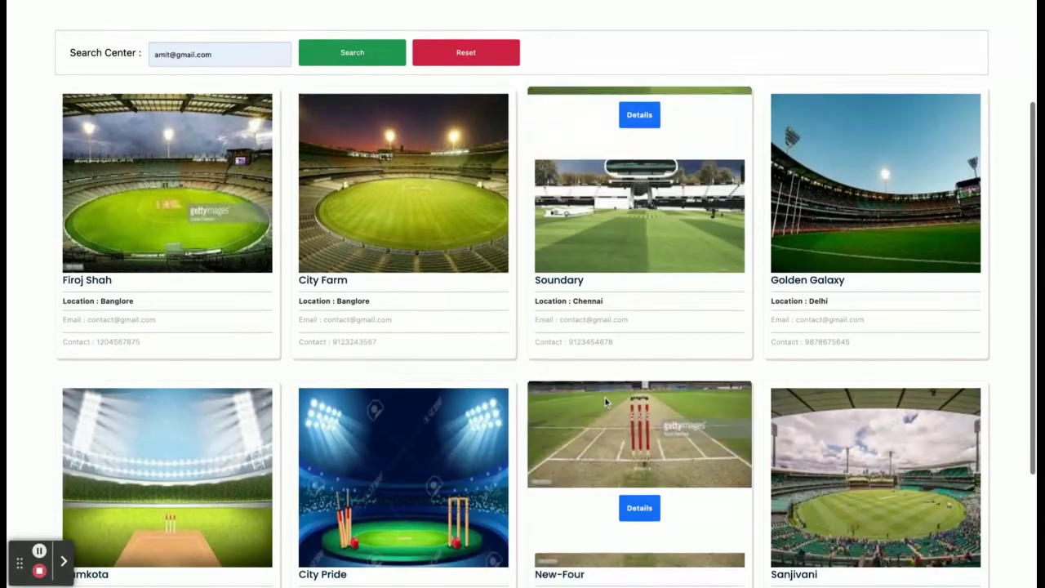
left_click(875, 315)
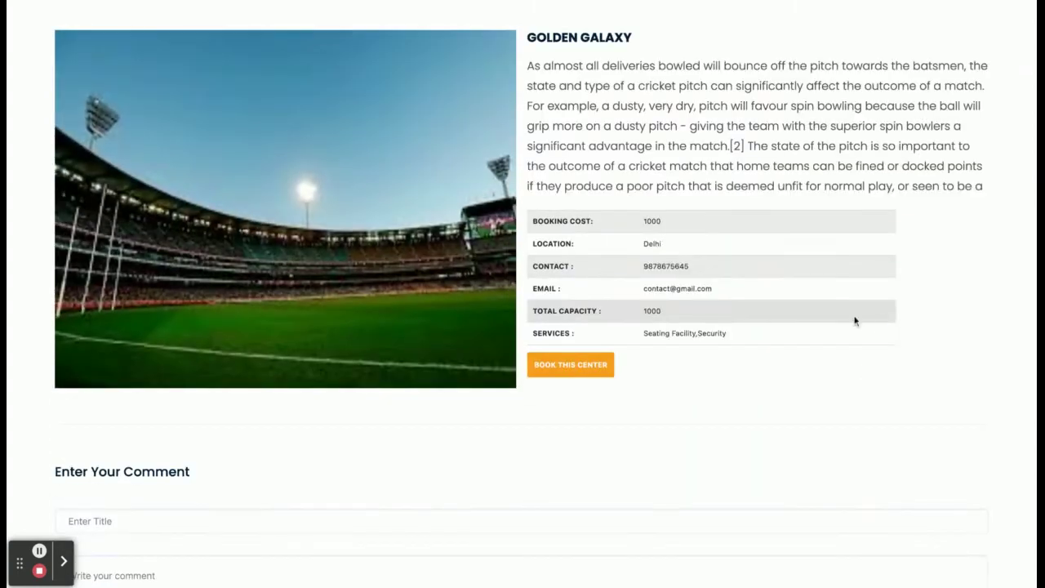
Scroll through Golden Galaxy's comments, then book the Firoj Shah turf
scroll(441, 264, "down", 2)
scroll(441, 265, "down", 3)
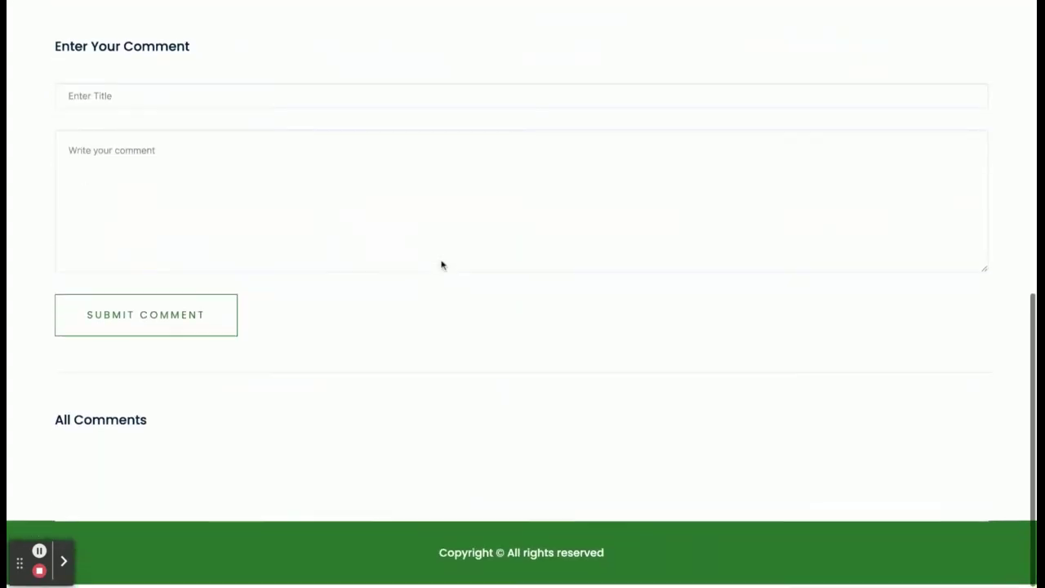
scroll(441, 264, "up", 1)
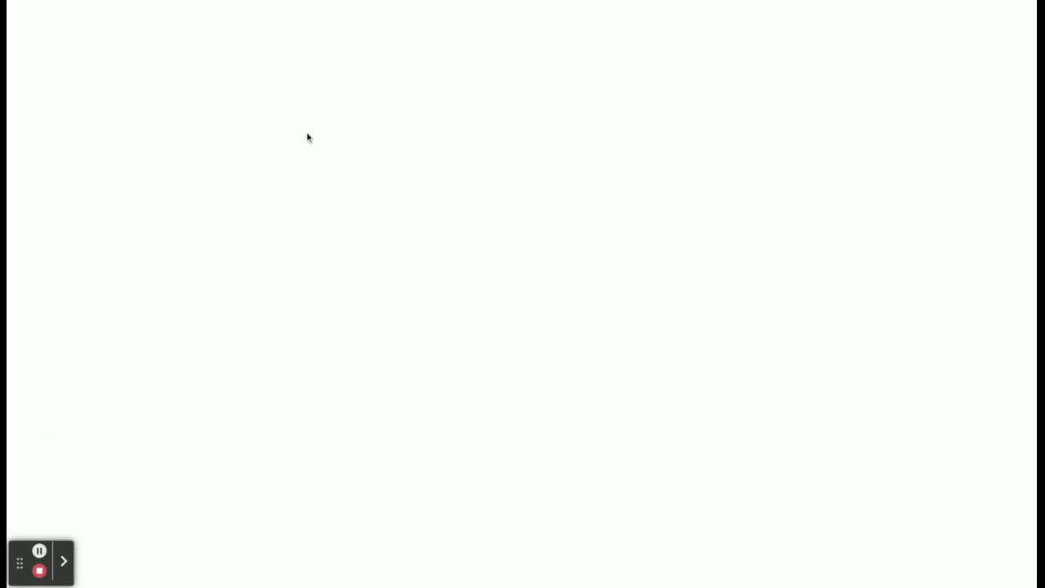
scroll(307, 137, "down", 10)
scroll(307, 137, "up", 3)
scroll(307, 137, "down", 5)
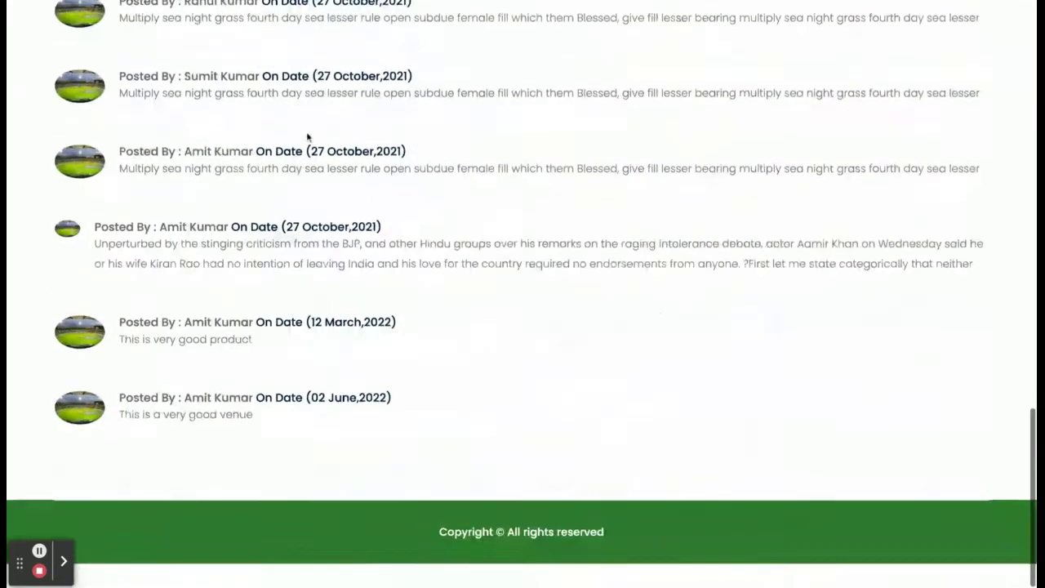
scroll(308, 139, "up", 1)
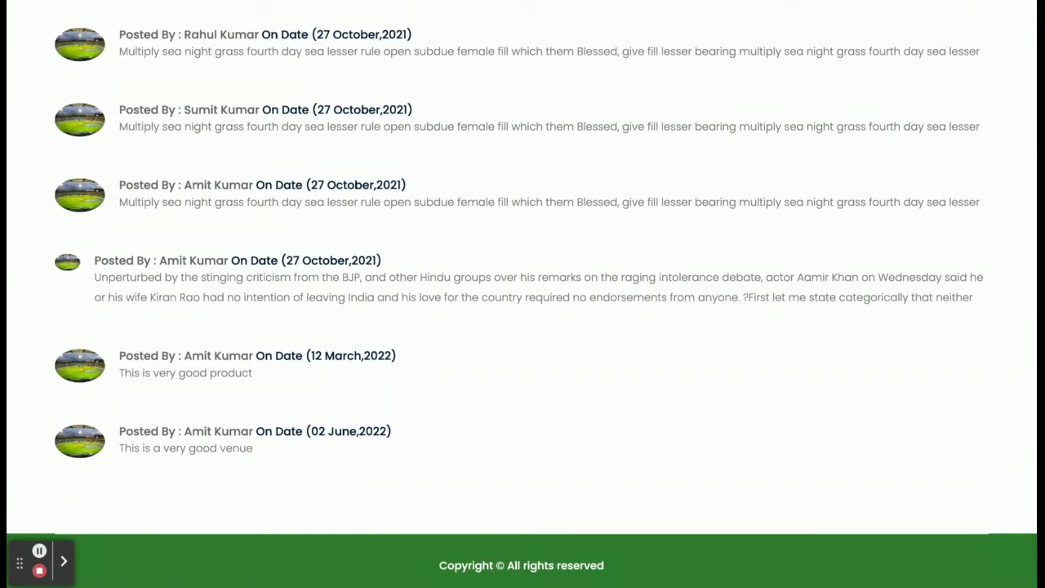
scroll(522, 294, "up", 10)
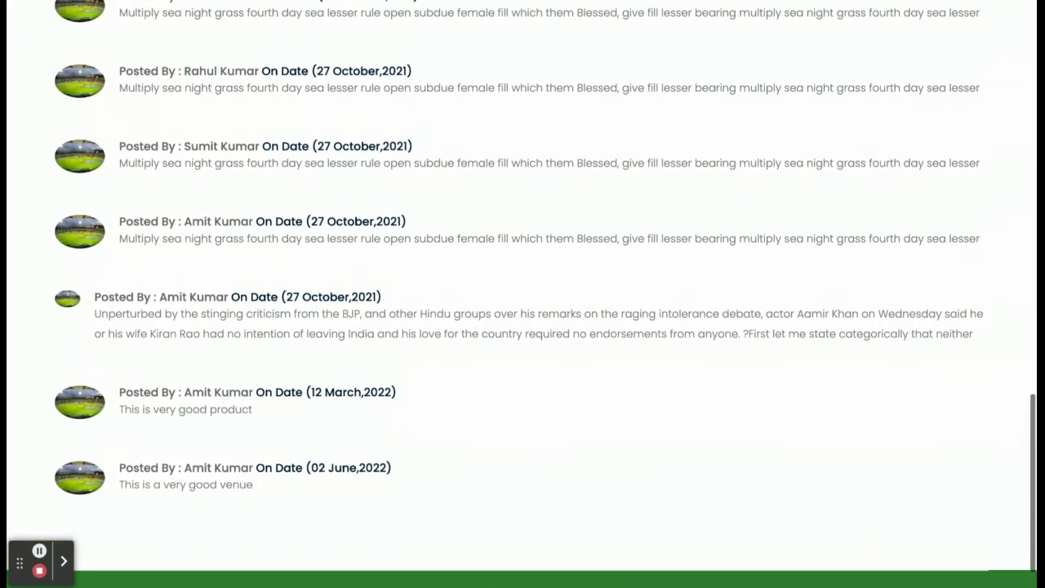
scroll(522, 294, "up", 4)
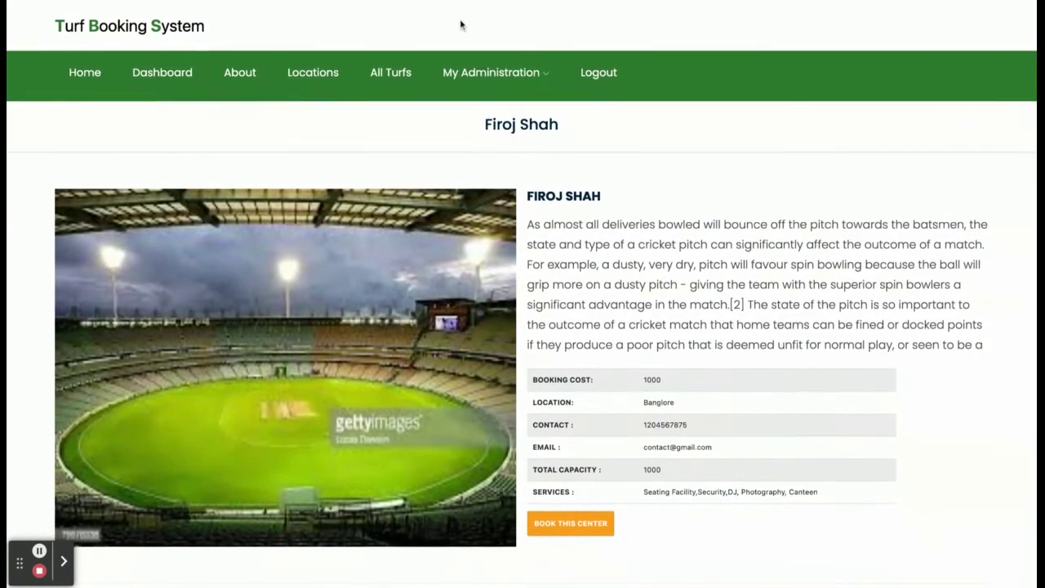
left_click(550, 528)
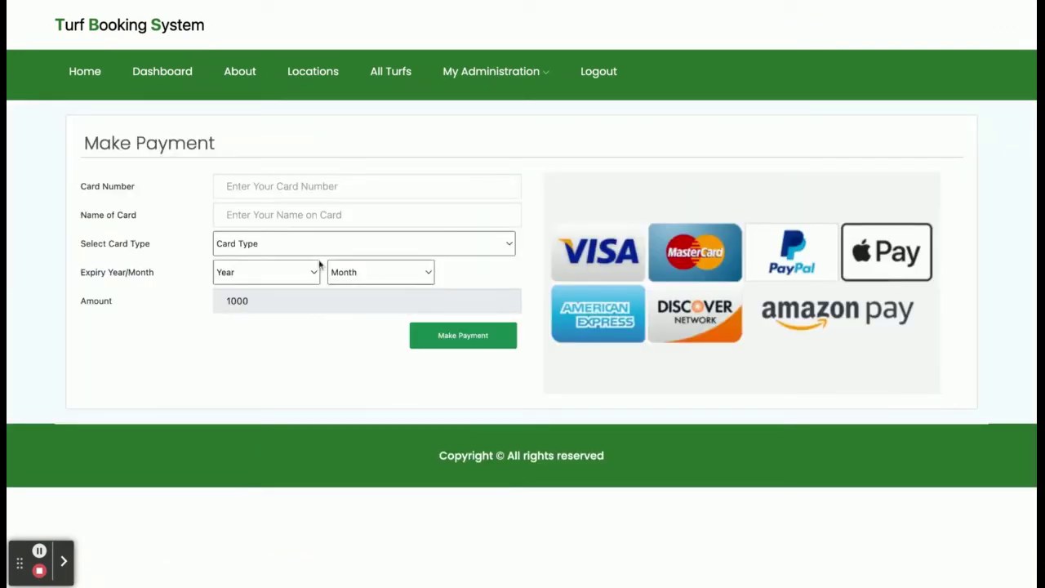
Fill in the card number and cardholder name for the 1000 payment
double_click(245, 300)
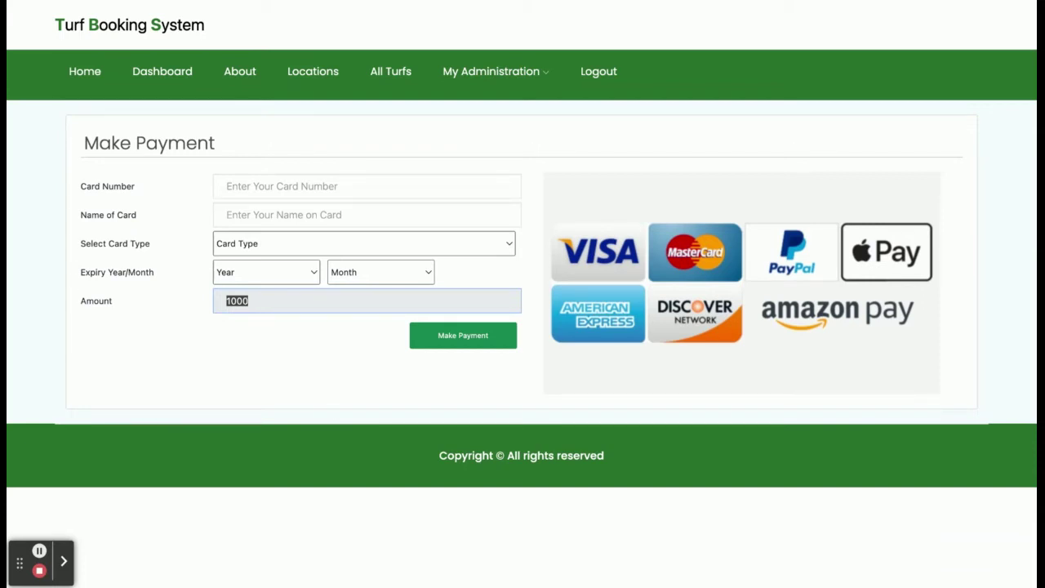
left_click(303, 181)
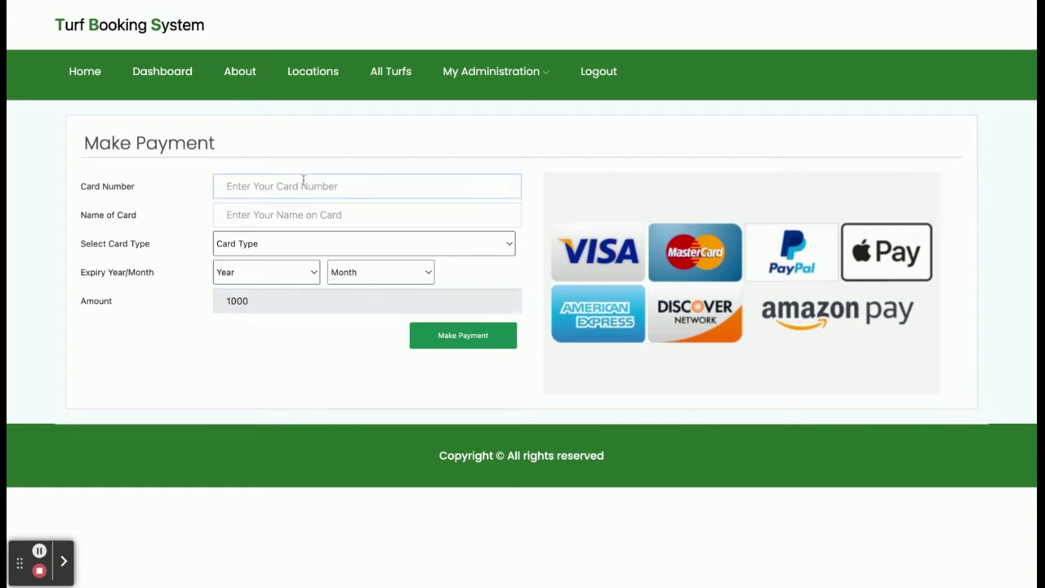
type("389534895")
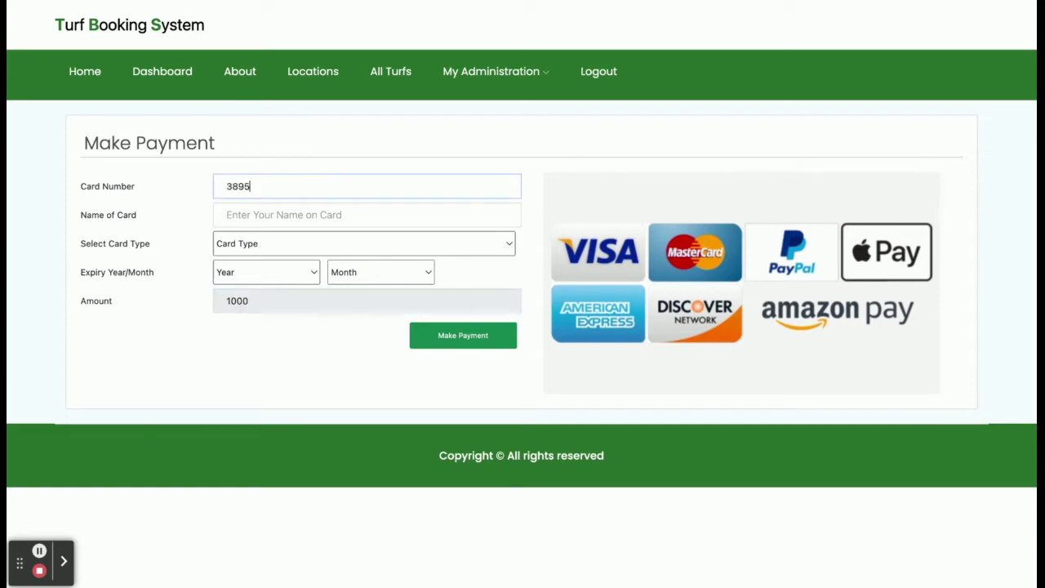
left_click(316, 206)
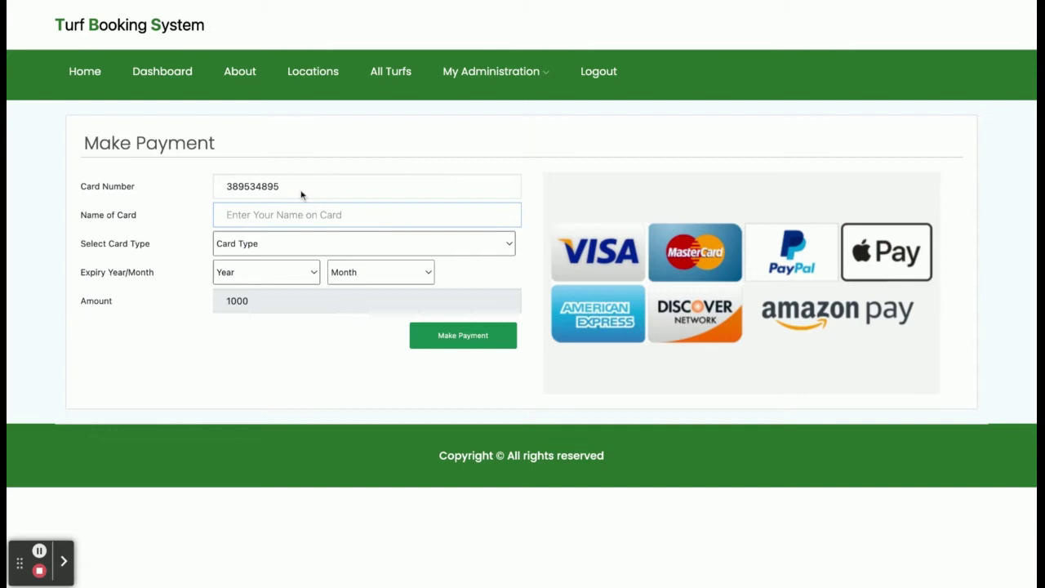
type("kjahdsfkj")
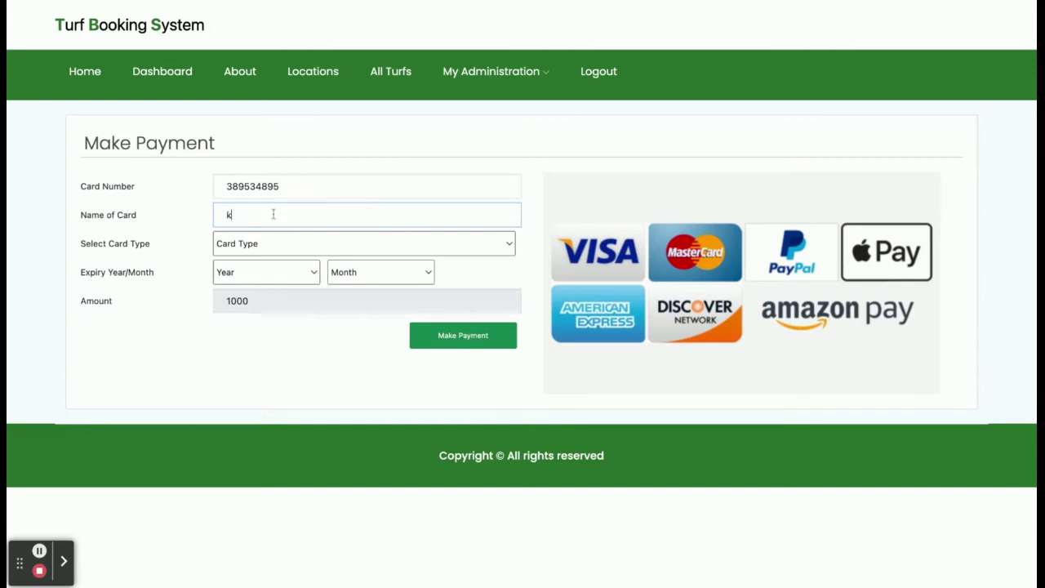
Choose Amex Card with expiry May 2023 and submit the payment
left_click(286, 244)
left_click(280, 286)
left_click(272, 272)
left_click(273, 287)
left_click(369, 276)
left_click(380, 345)
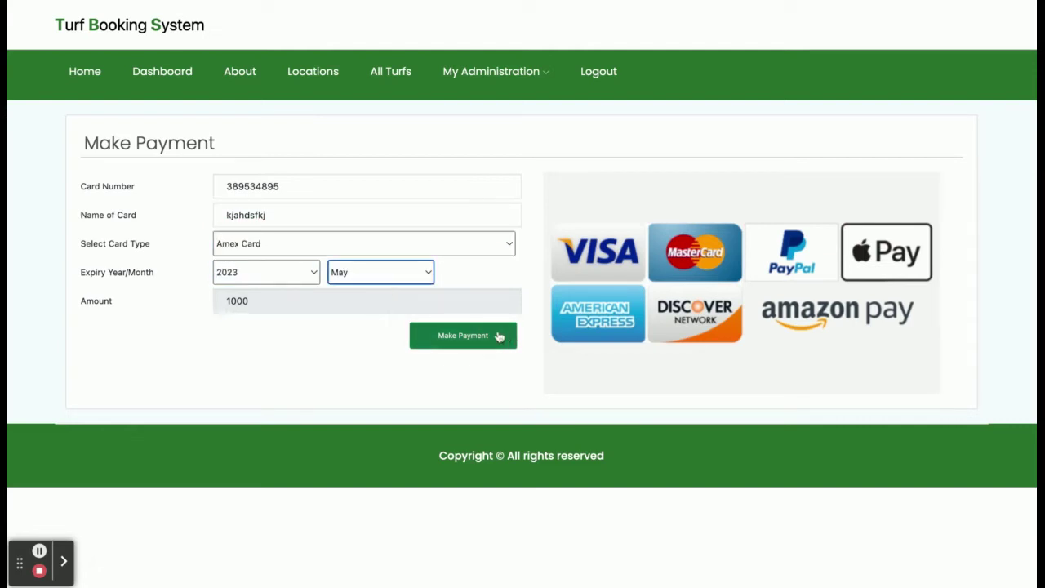
left_click(484, 344)
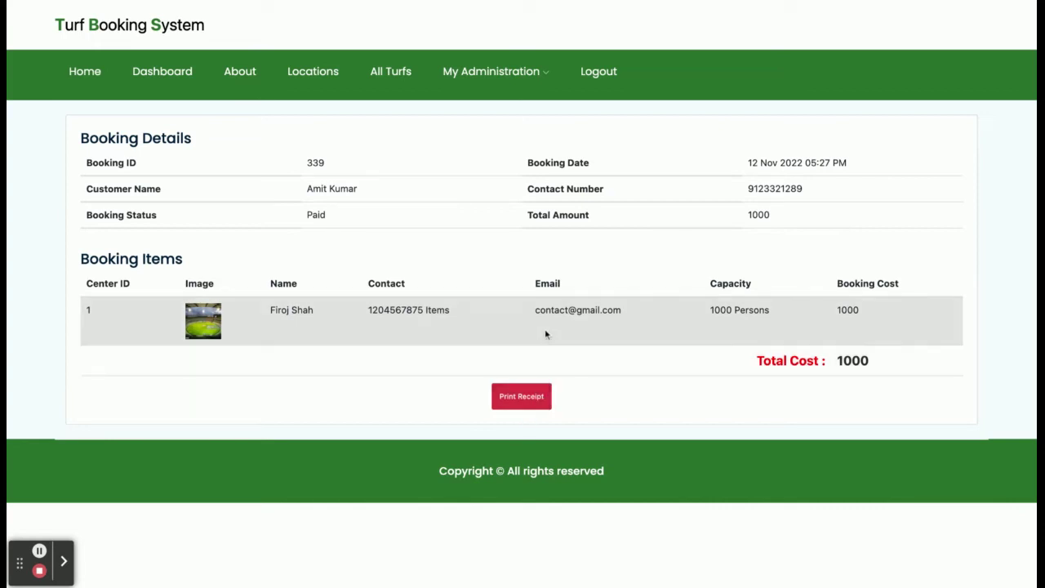
Check the newest booking's details under My Bookings, then log out
left_click(547, 69)
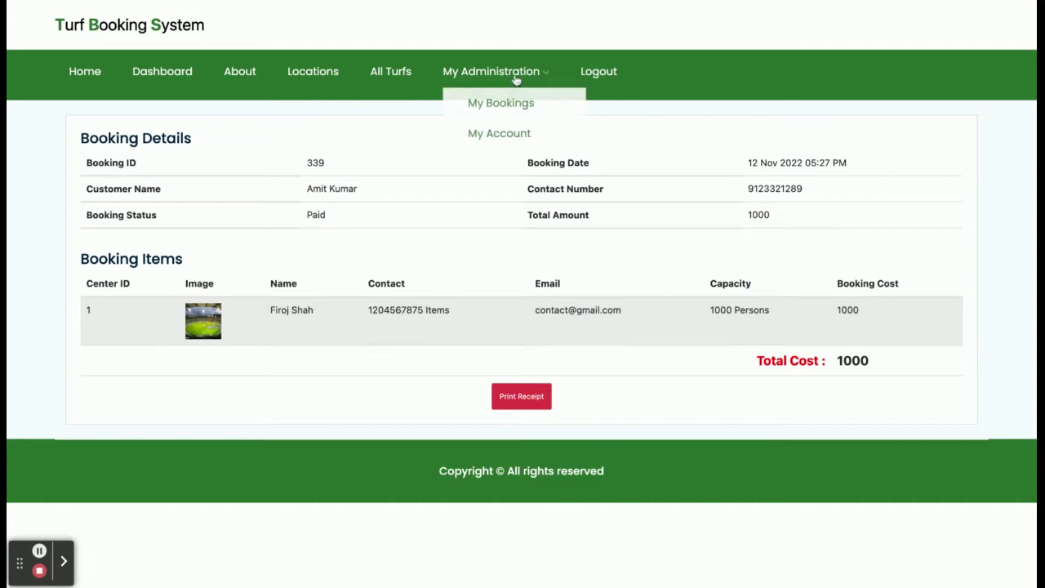
left_click(517, 110)
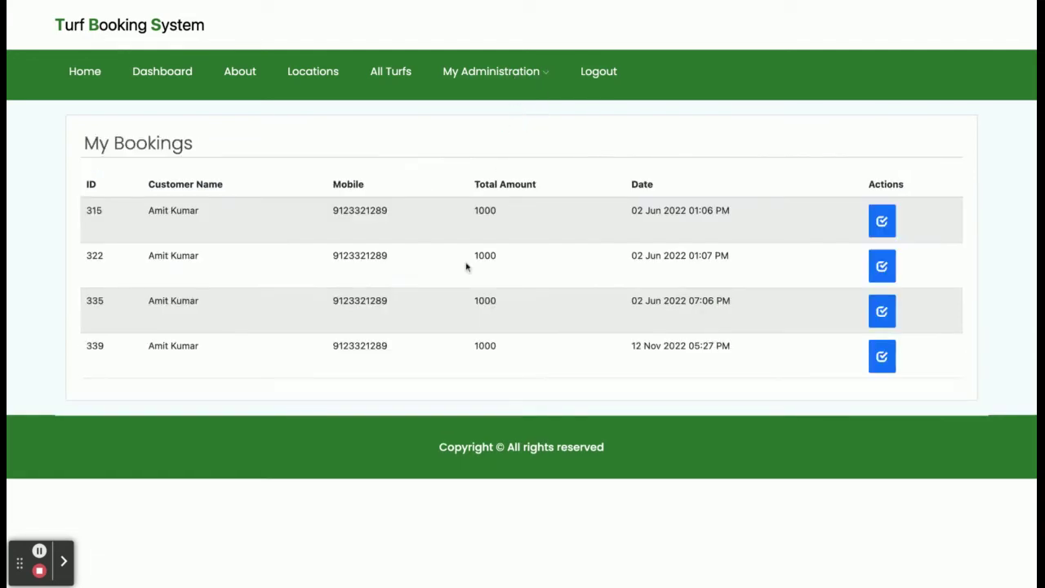
left_click(882, 358)
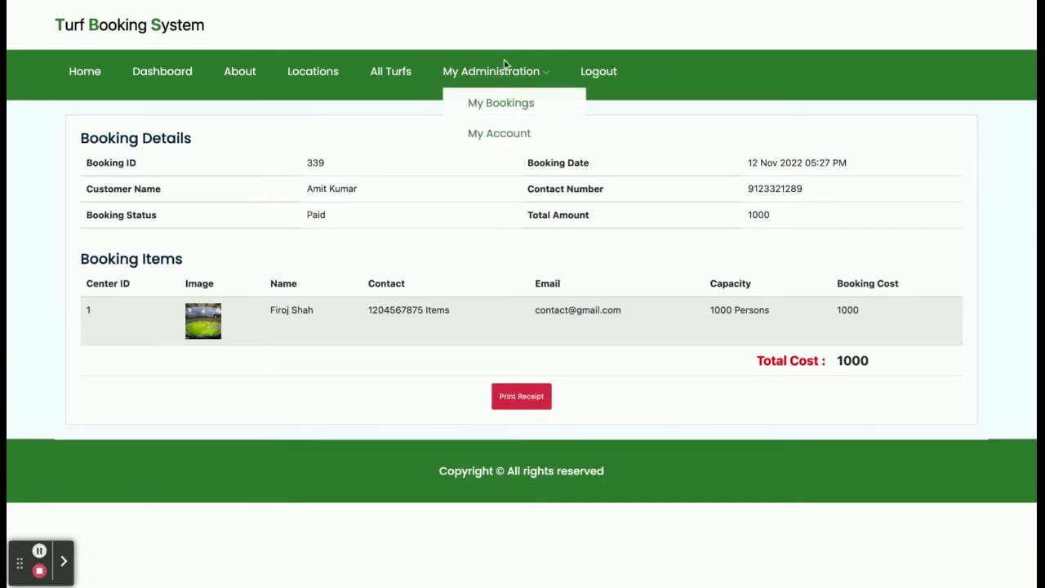
left_click(592, 74)
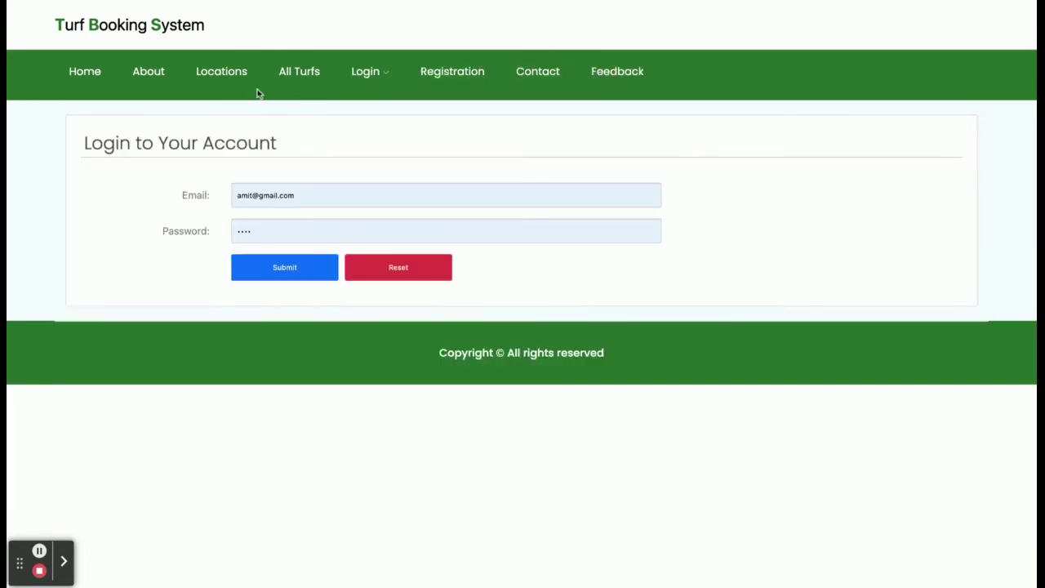
Sign in as the customer, log out, then sign in through Admin Login as 'admin'
left_click(291, 267)
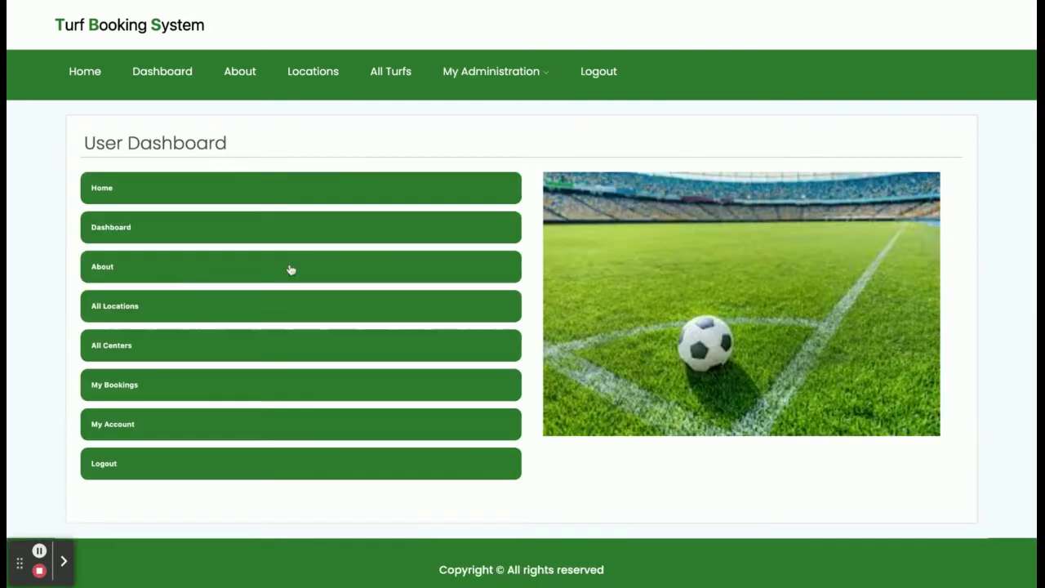
left_click(592, 73)
mouse_move(373, 78)
left_click(389, 149)
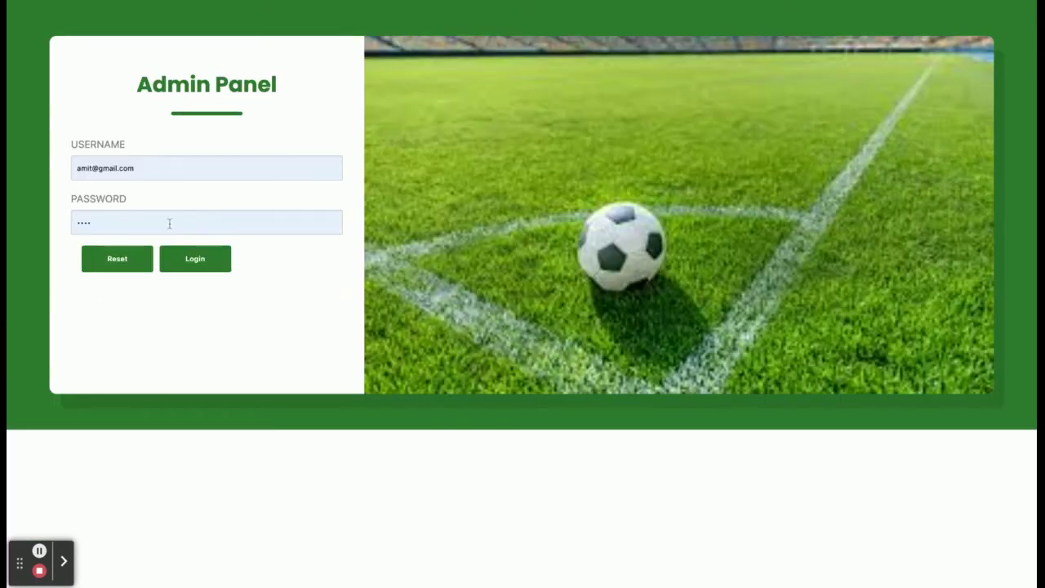
triple_click(129, 160)
type("admin")
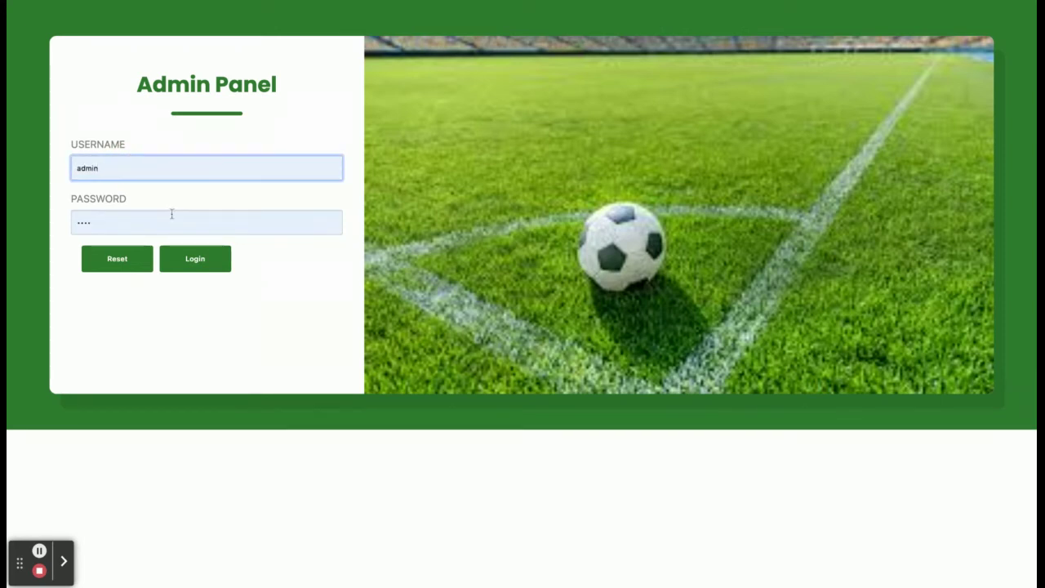
left_click(217, 266)
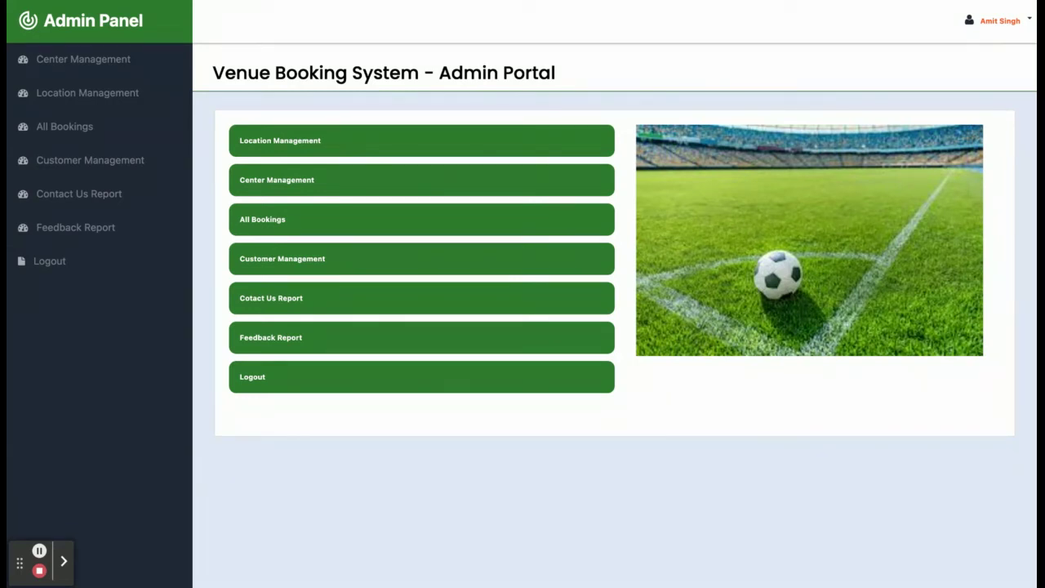
Review the center list in Center Management and the blank Add New Center form
left_click(89, 64)
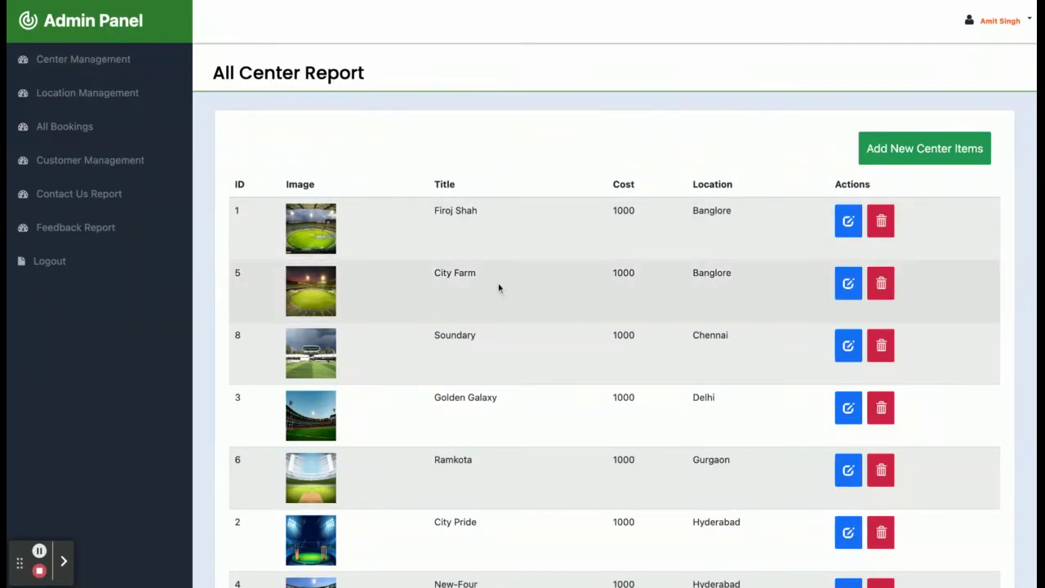
scroll(499, 287, "down", 5)
scroll(498, 286, "up", 5)
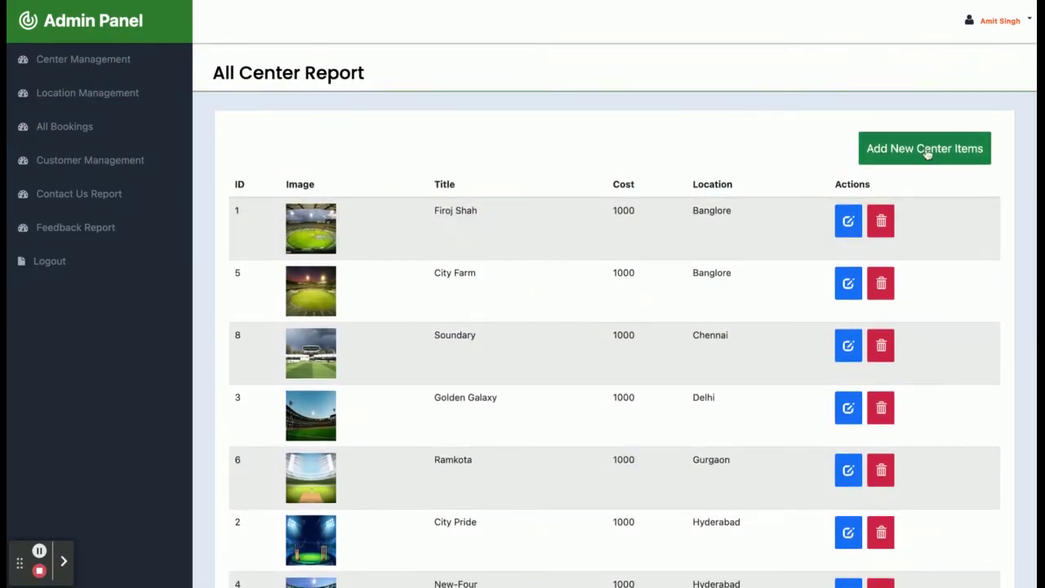
left_click(927, 152)
scroll(535, 310, "down", 2)
scroll(535, 310, "up", 2)
scroll(535, 311, "down", 1)
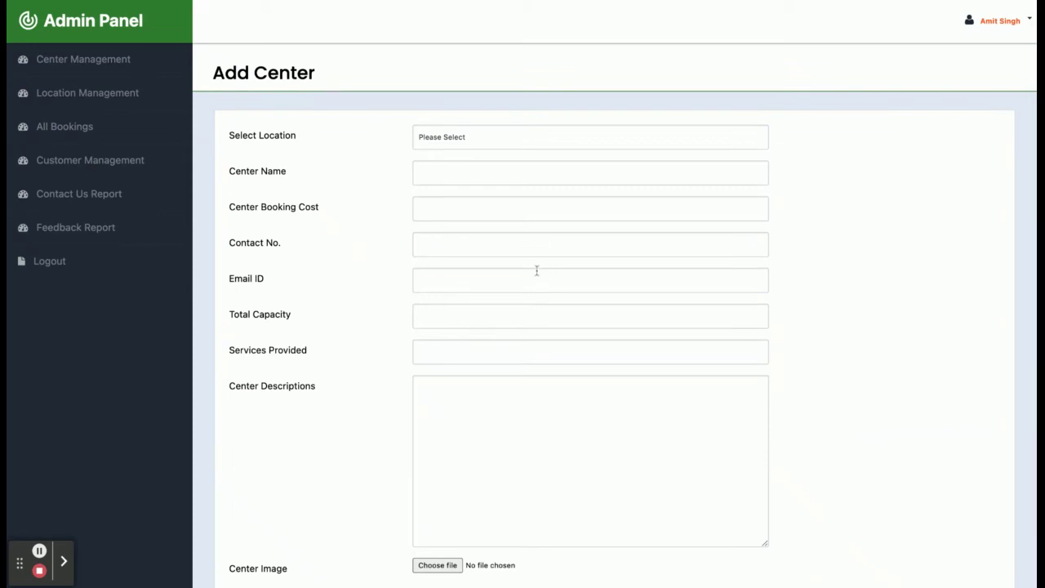
Open the first center's edit form, then switch to the All Location Report
left_click(113, 61)
left_click(851, 225)
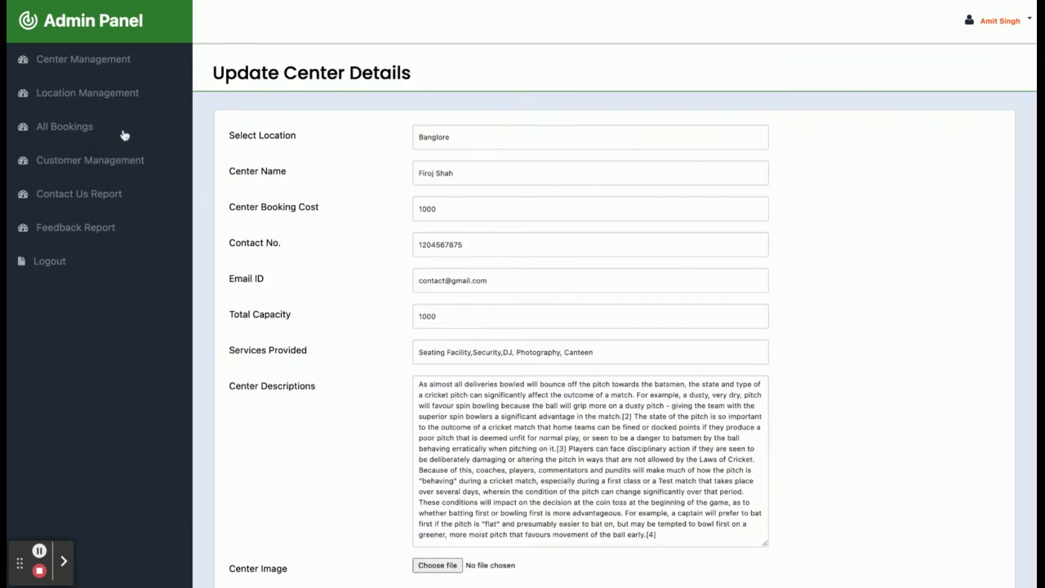
left_click(131, 95)
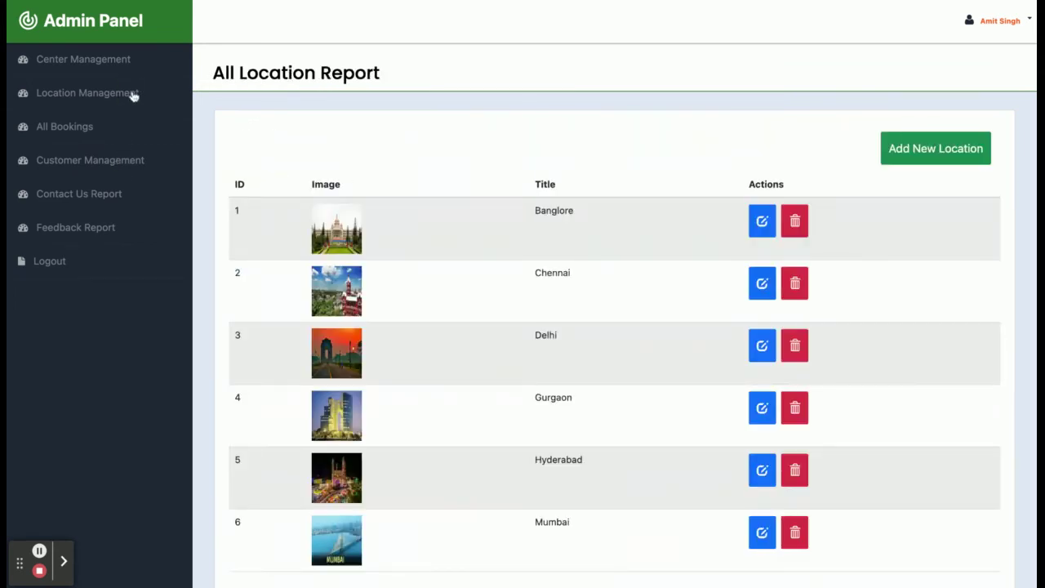
Resubmit the Banglore location unchanged, view the Add New Location form, then open All Bookings
scroll(403, 226, "down", 3)
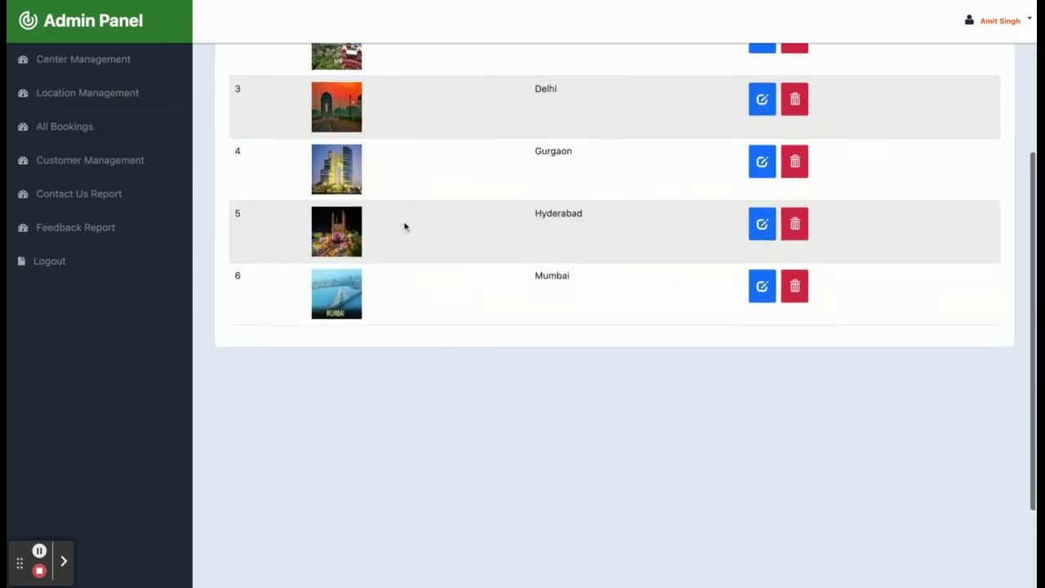
scroll(403, 226, "up", 3)
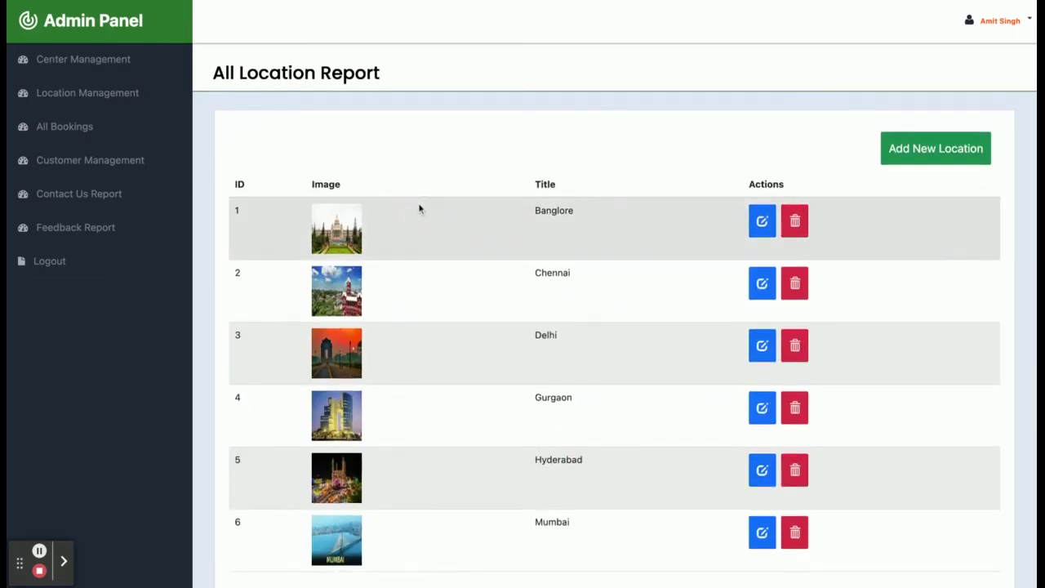
left_click(762, 222)
left_click(608, 253)
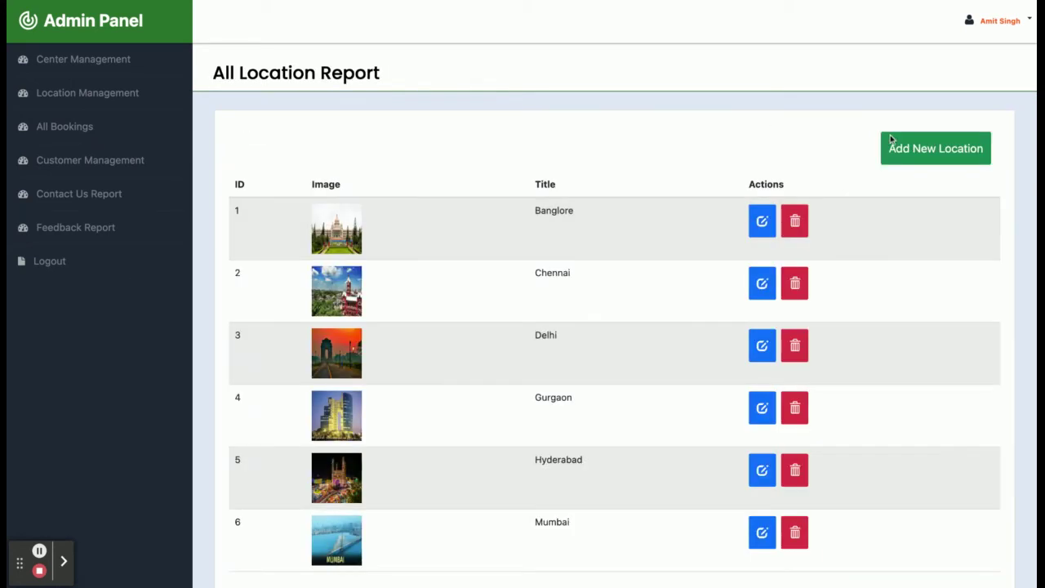
left_click(936, 149)
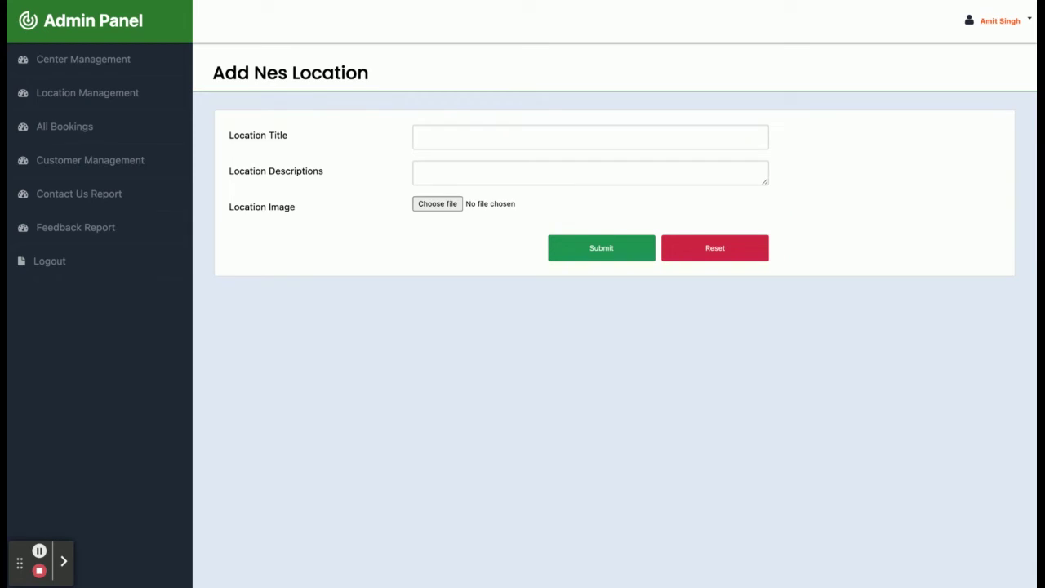
left_click(103, 133)
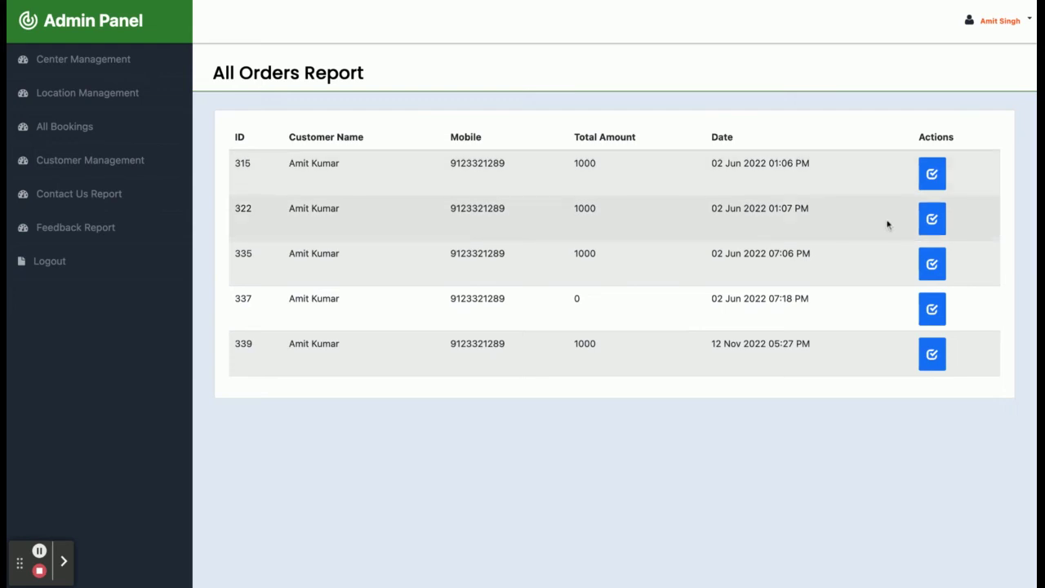
View the first booking's items in the orders list, then open Customer Management
left_click(932, 173)
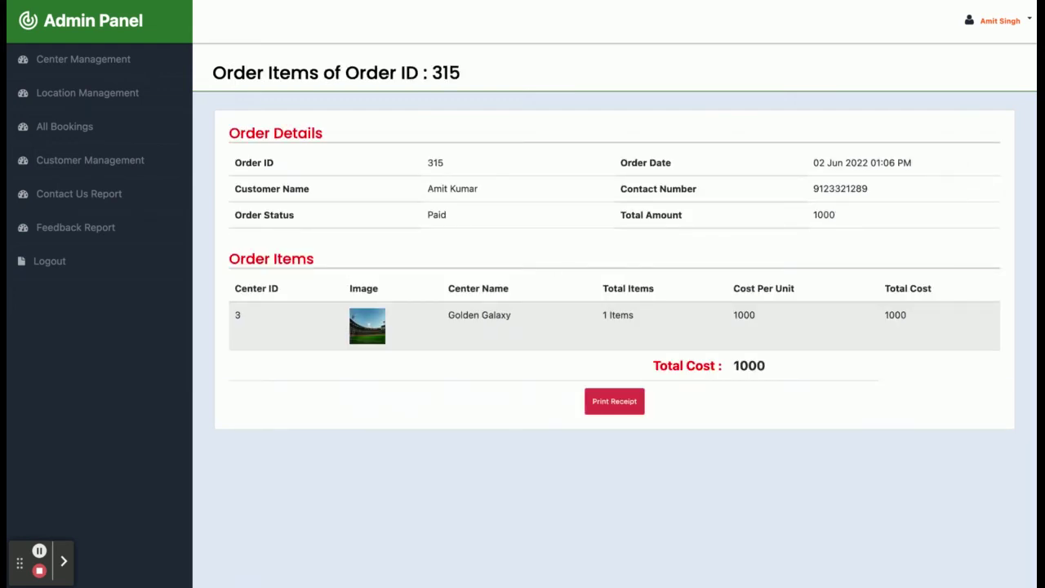
left_click(102, 170)
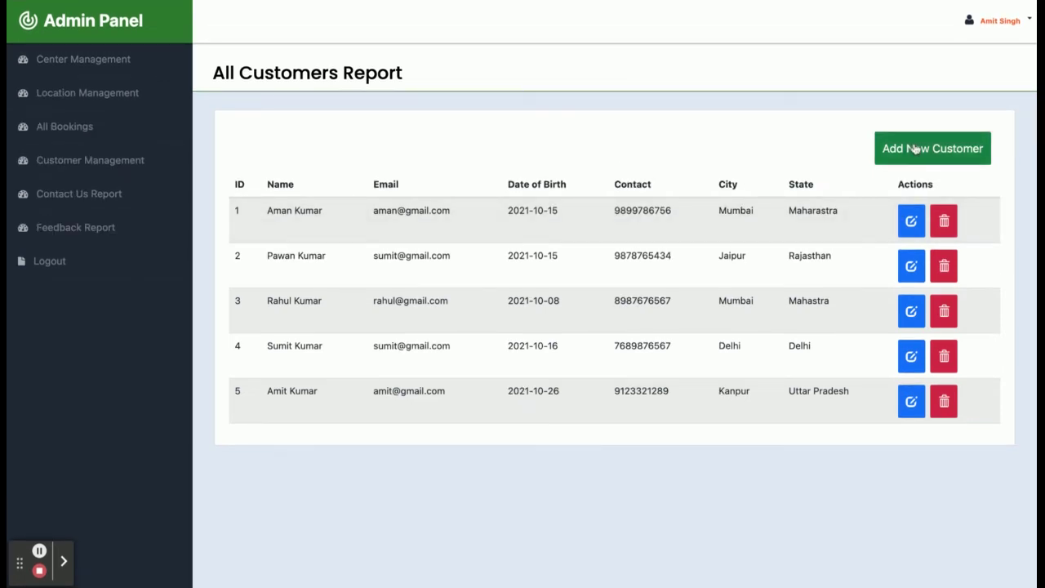
Scroll through the empty Add New Customer form, then open the Contact Us Report
left_click(913, 166)
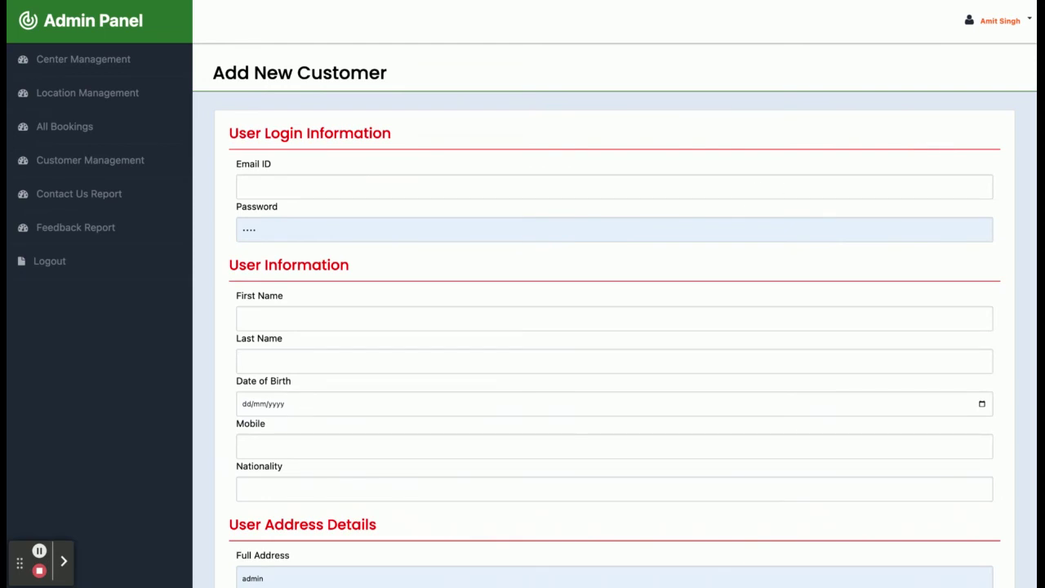
scroll(614, 326, "down", 2)
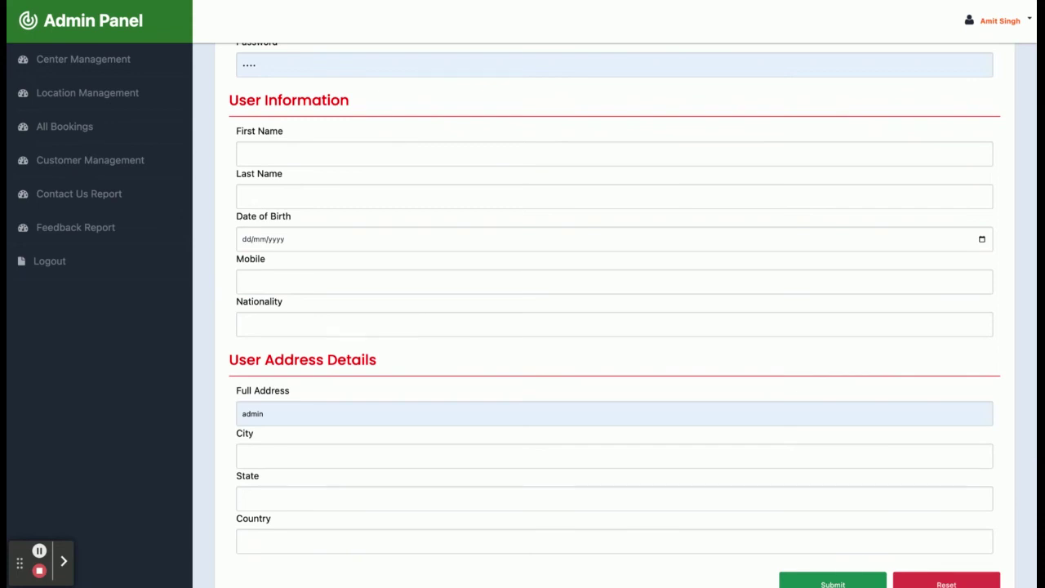
scroll(440, 205, "up", 2)
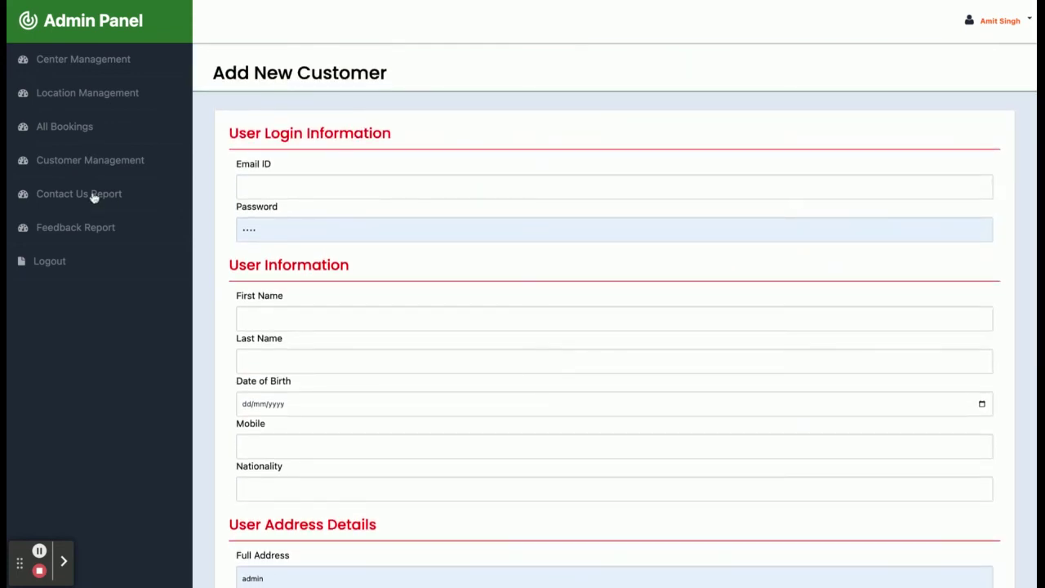
left_click(94, 197)
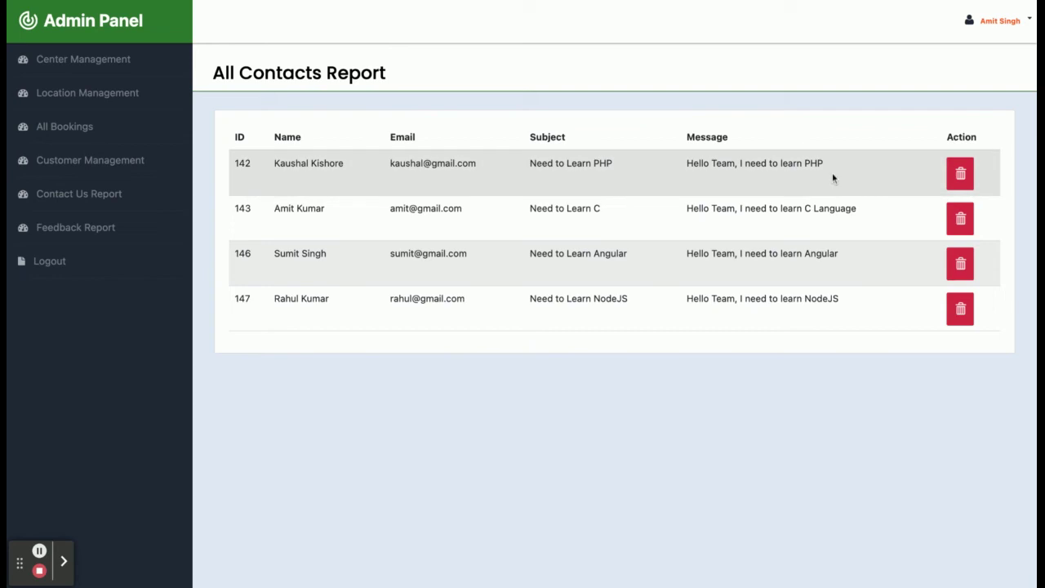
Delete contact message 142 about learning PHP, then open the Feedback Report
left_click(962, 181)
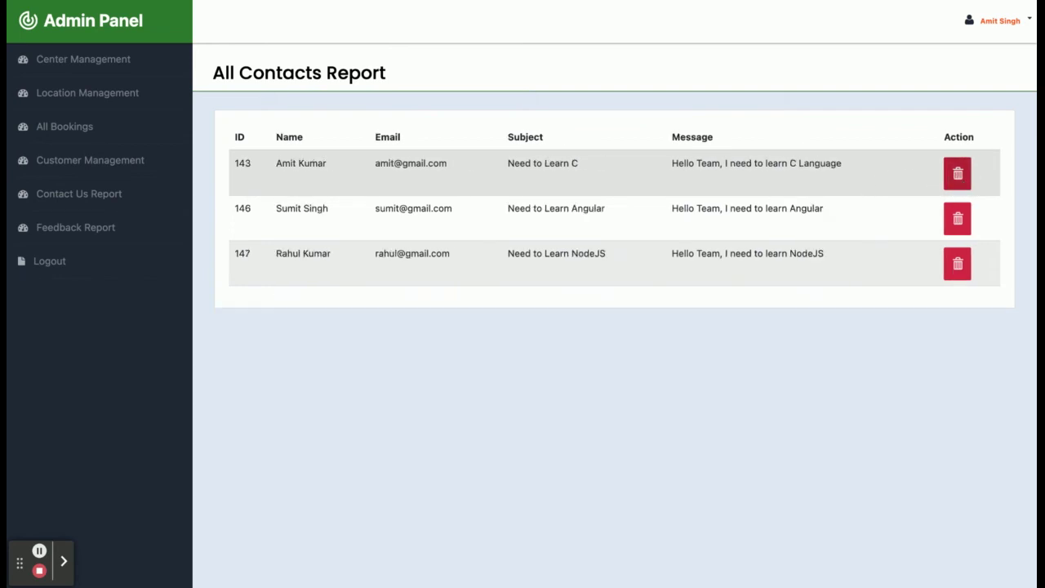
left_click(113, 226)
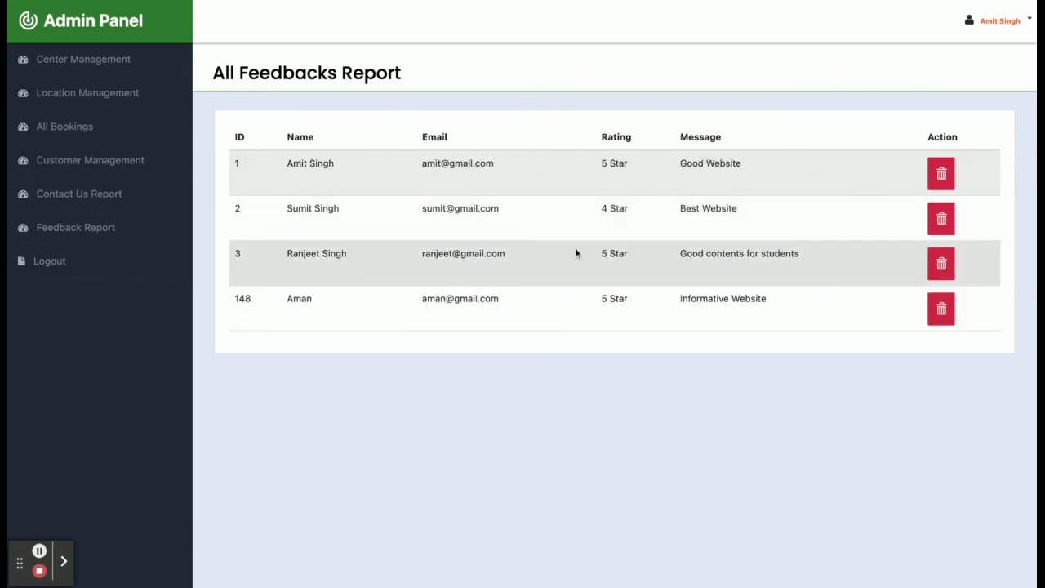